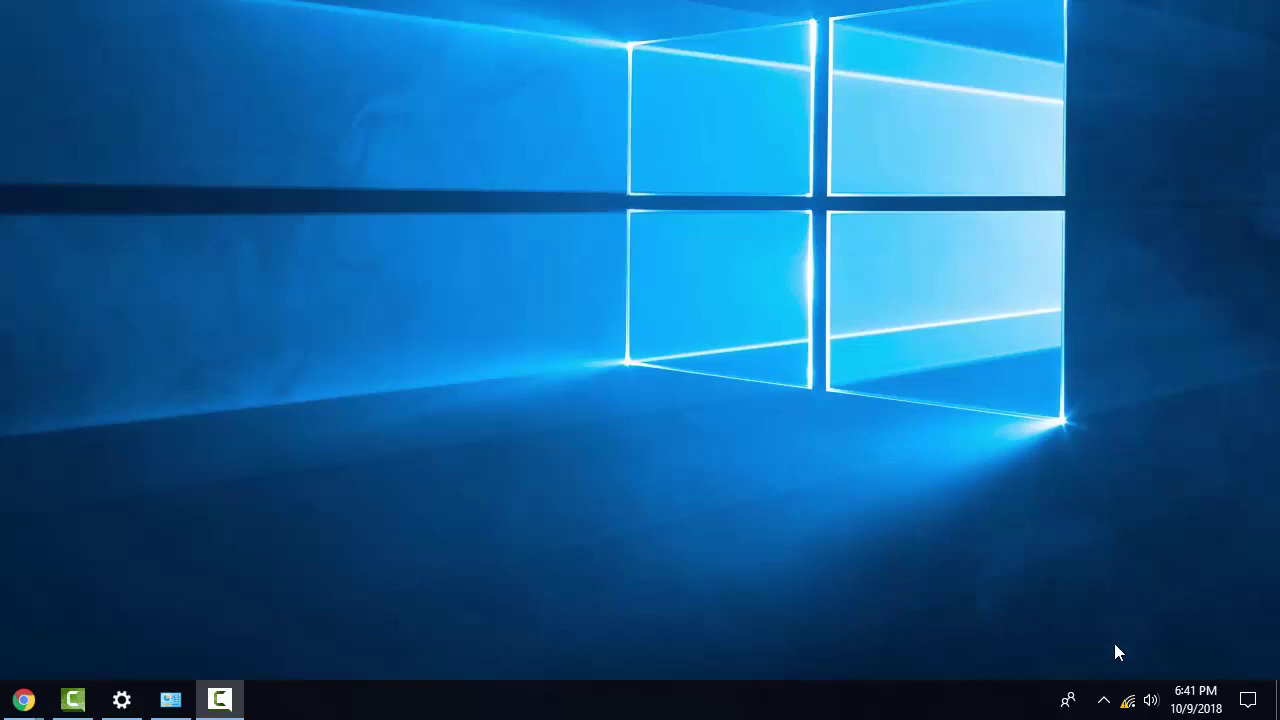
# Connect the PC to the open Configure.Me-2027A0 Wi-Fi network from the tray.
pyautogui.click(1127, 701)
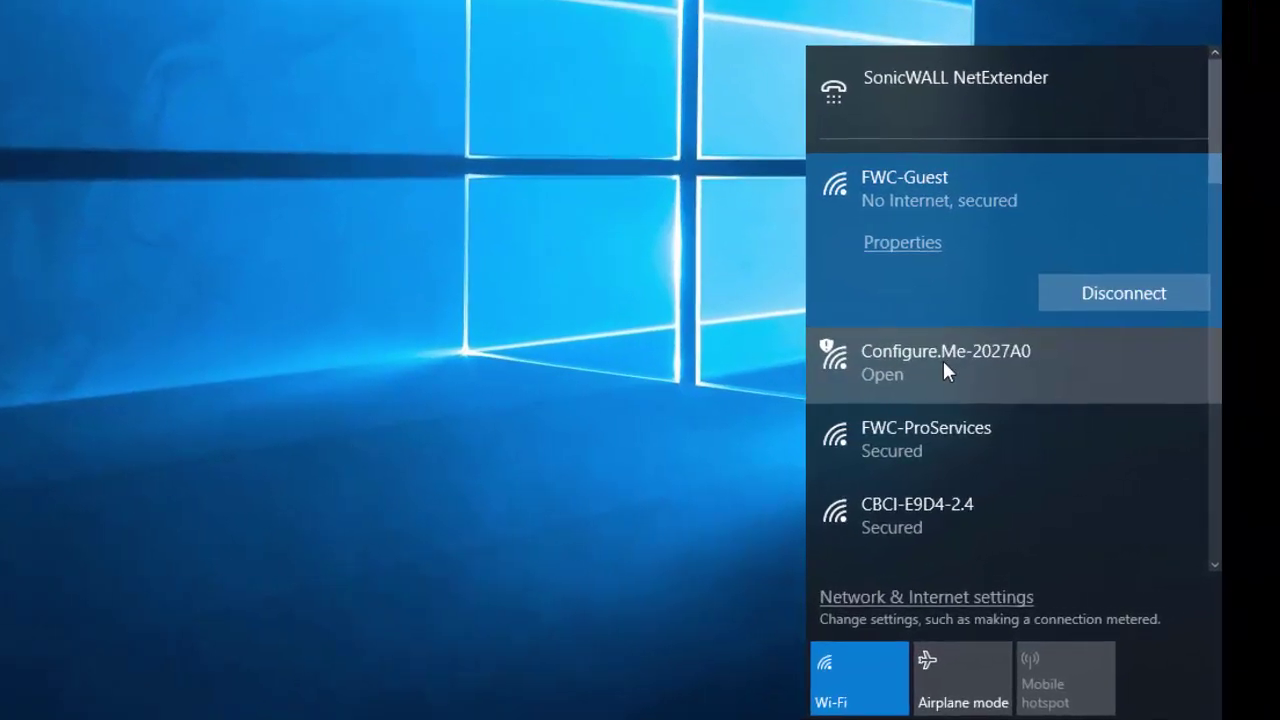
pyautogui.click(1039, 368)
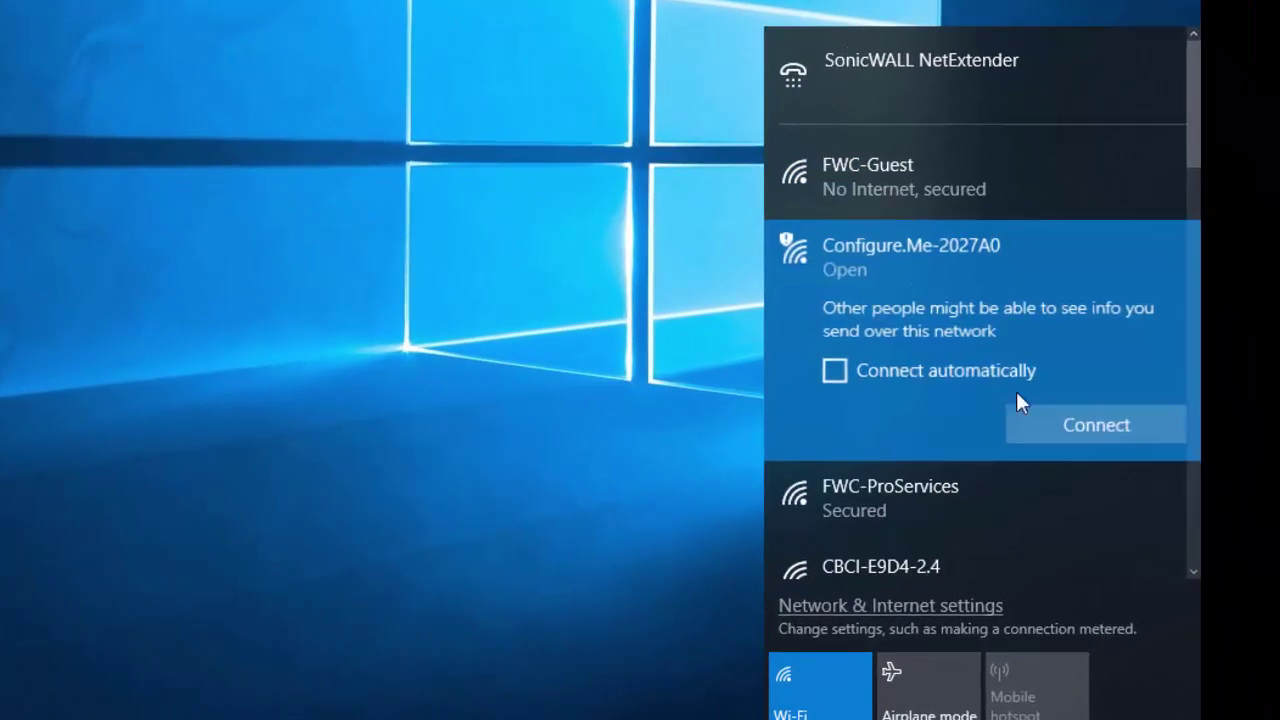
pyautogui.click(1073, 427)
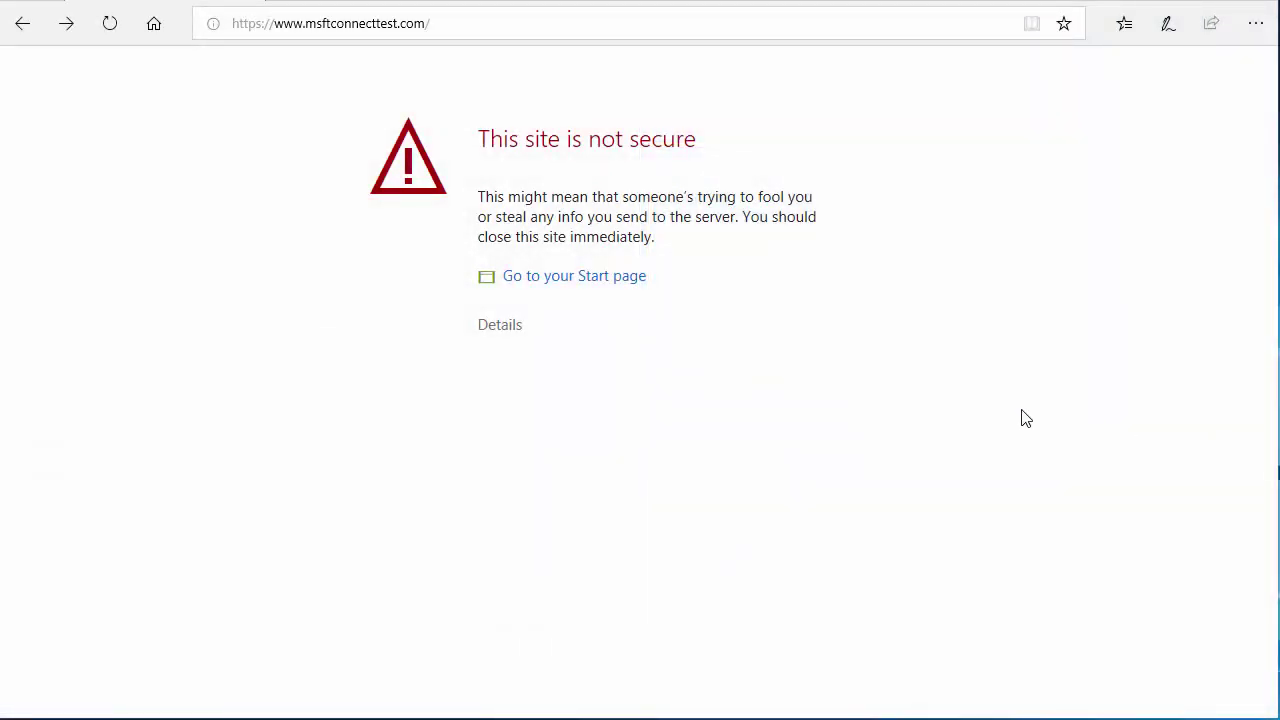
# Bypass Edge's certificate warning to reach the Ruckus Unleashed setup wizard.
pyautogui.click(500, 330)
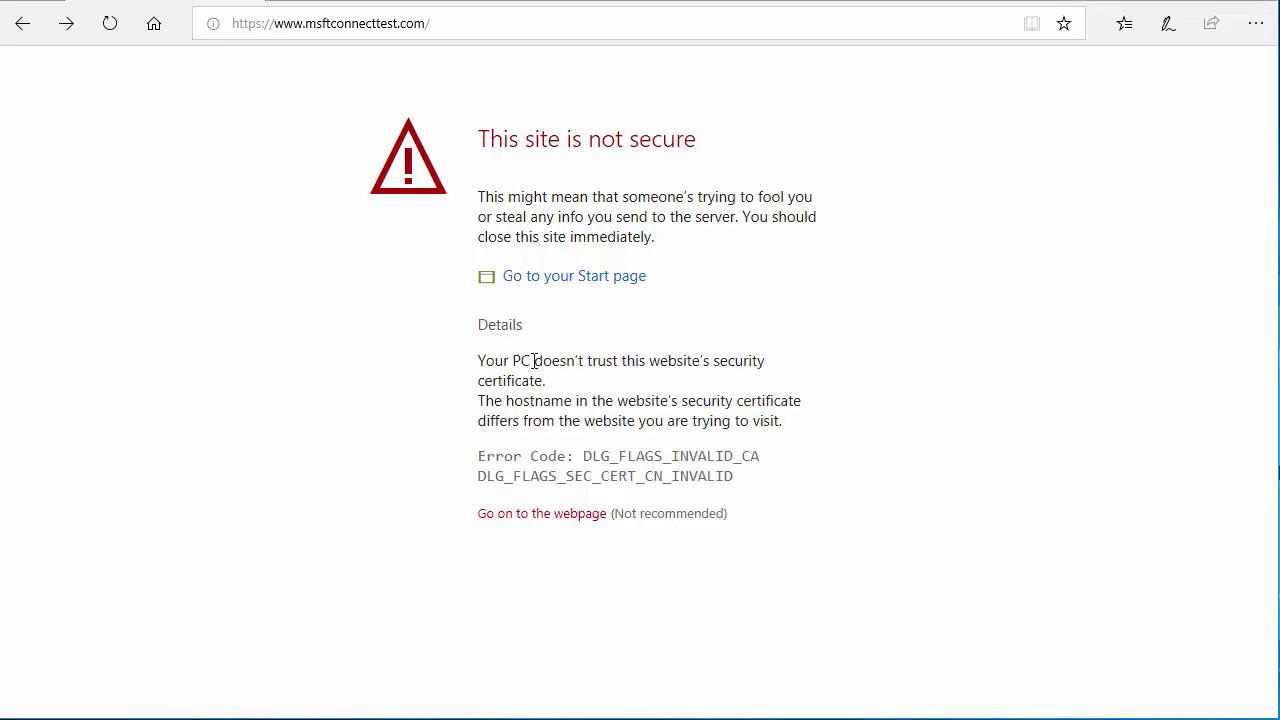
pyautogui.click(565, 524)
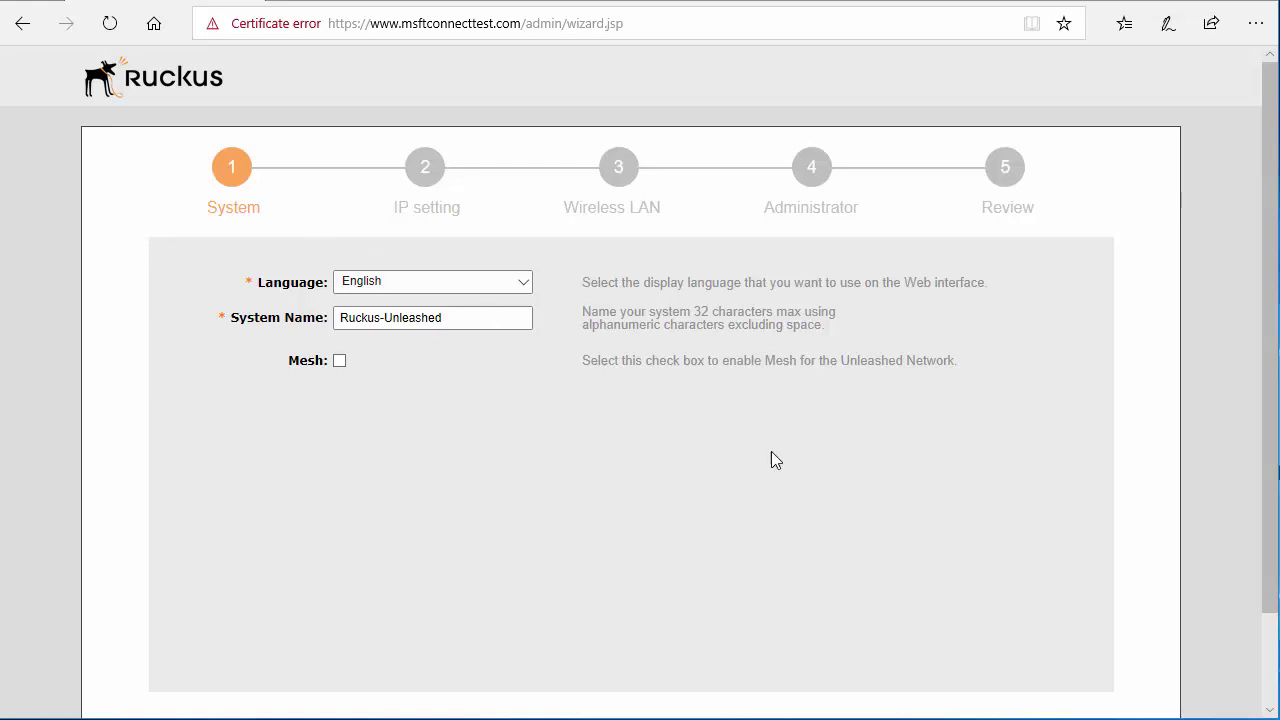
# Accept the default System and IP settings to reach the Wireless LAN step.
pyautogui.scroll(-1, 838, 478)
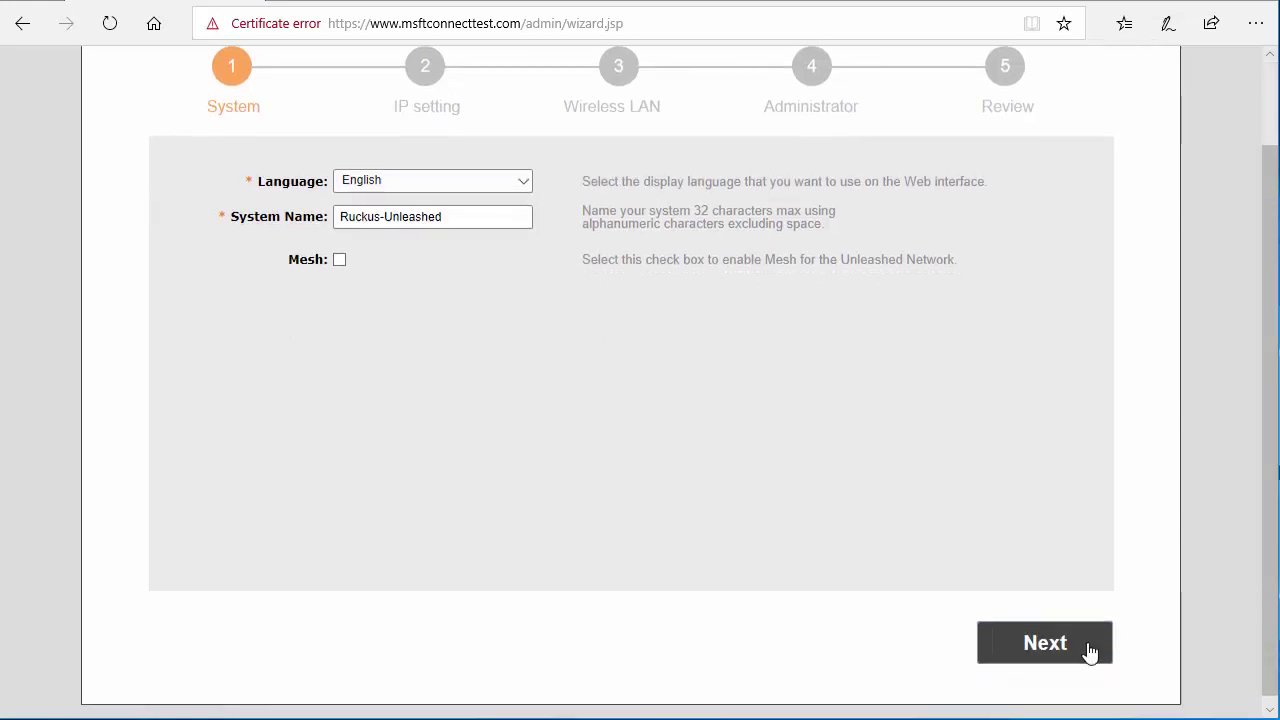
pyautogui.click(1082, 658)
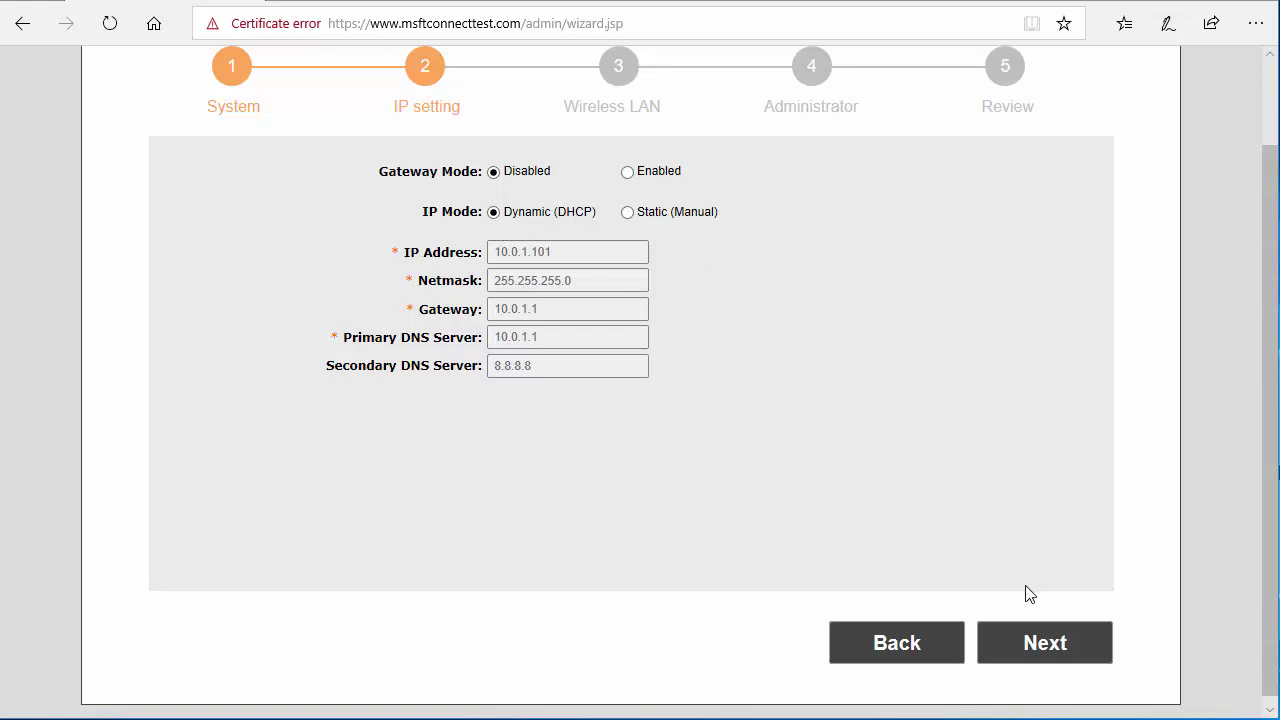
pyautogui.click(1038, 643)
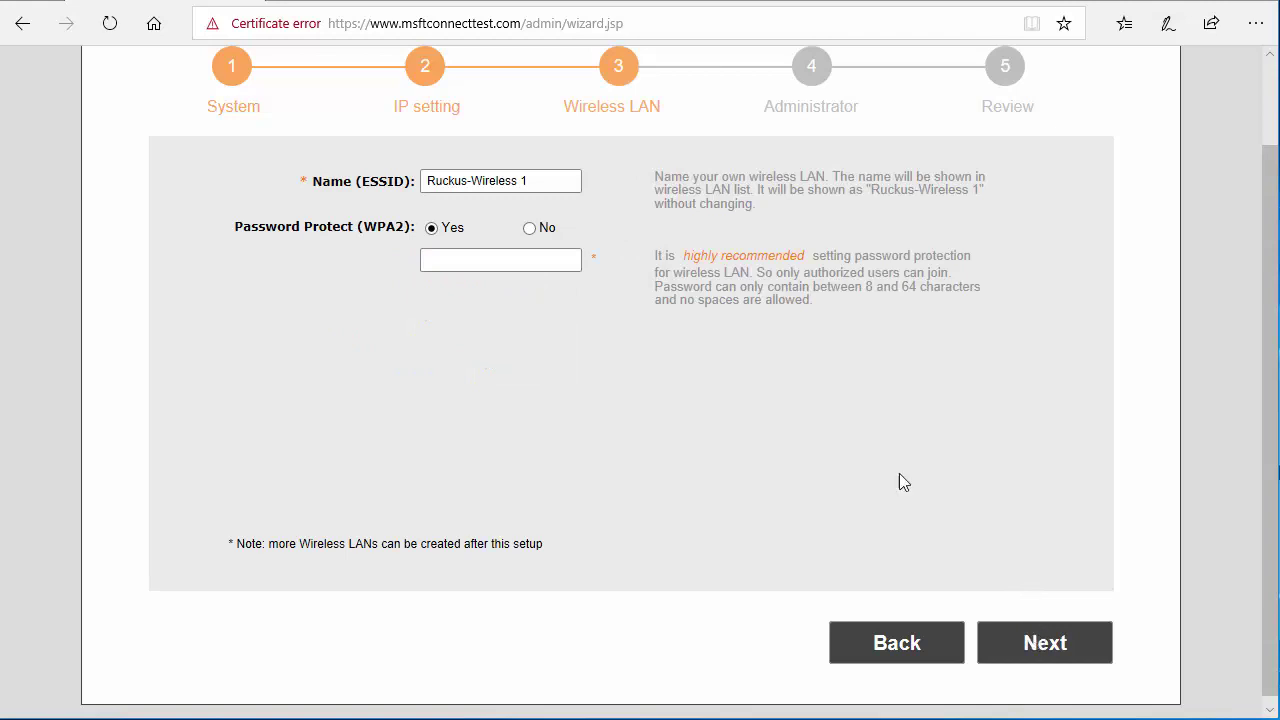
# Name the wireless LAN 'Test', give it a WPA2 password, and continue.
pyautogui.moveTo(550, 181); pyautogui.dragTo(420, 174)
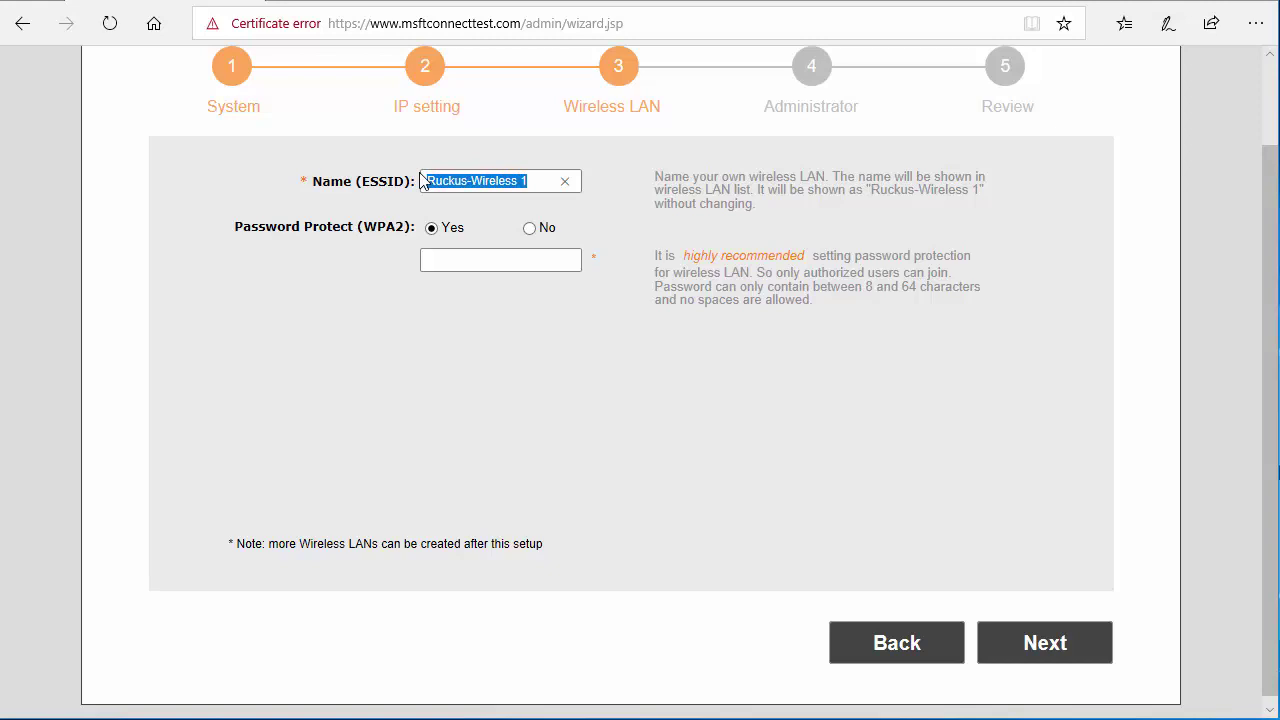
pyautogui.write('Test')
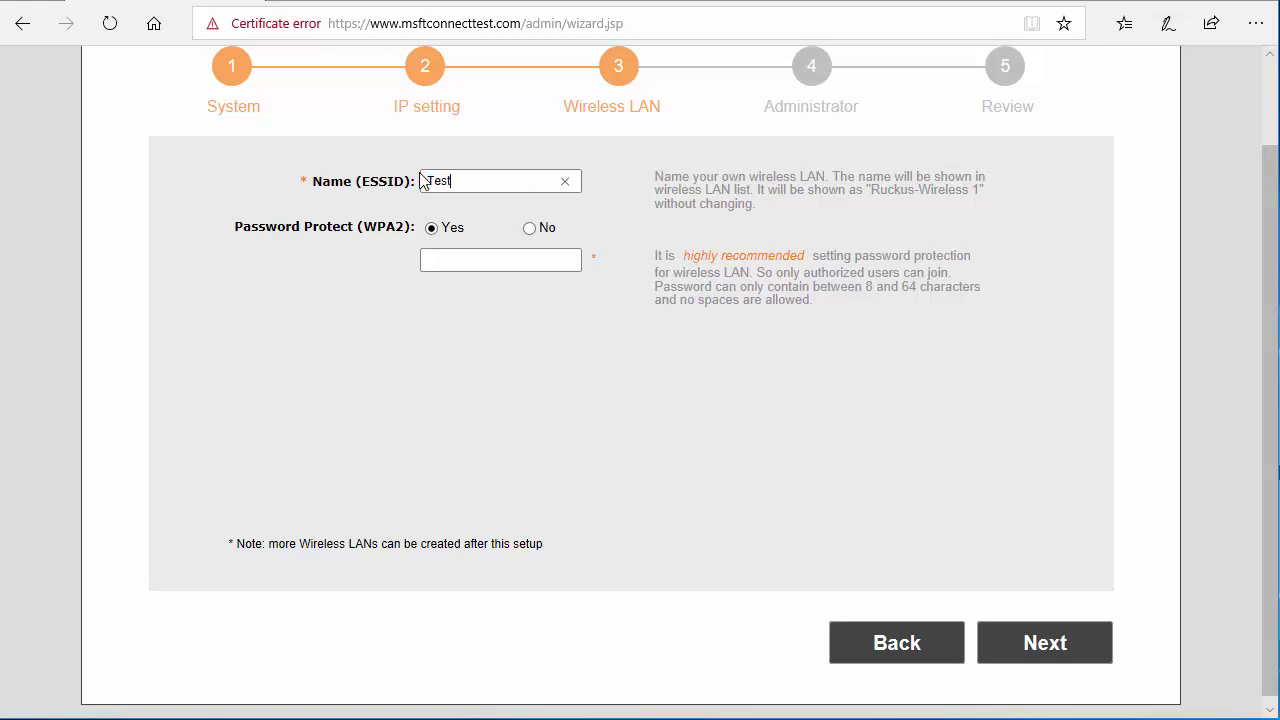
pyautogui.click(491, 266)
pyautogui.write('password2010')
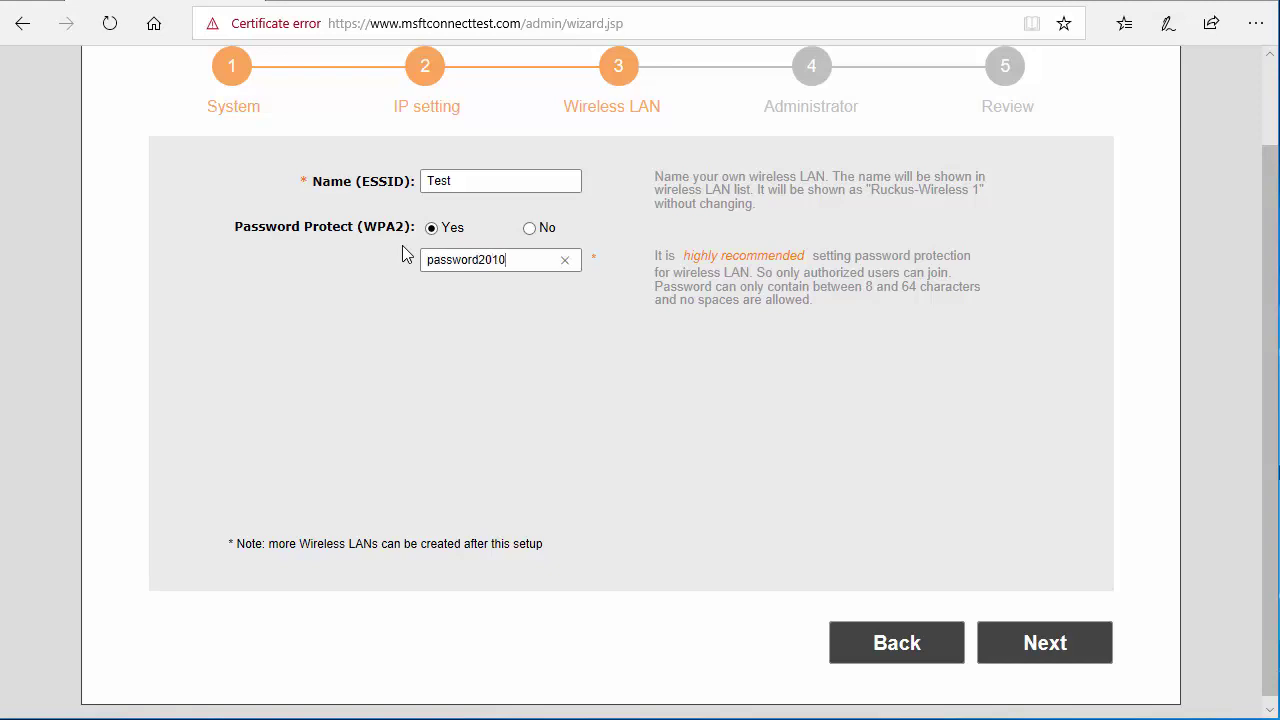
pyautogui.press('BackSpace')
pyautogui.write('8')
pyautogui.click(1045, 643)
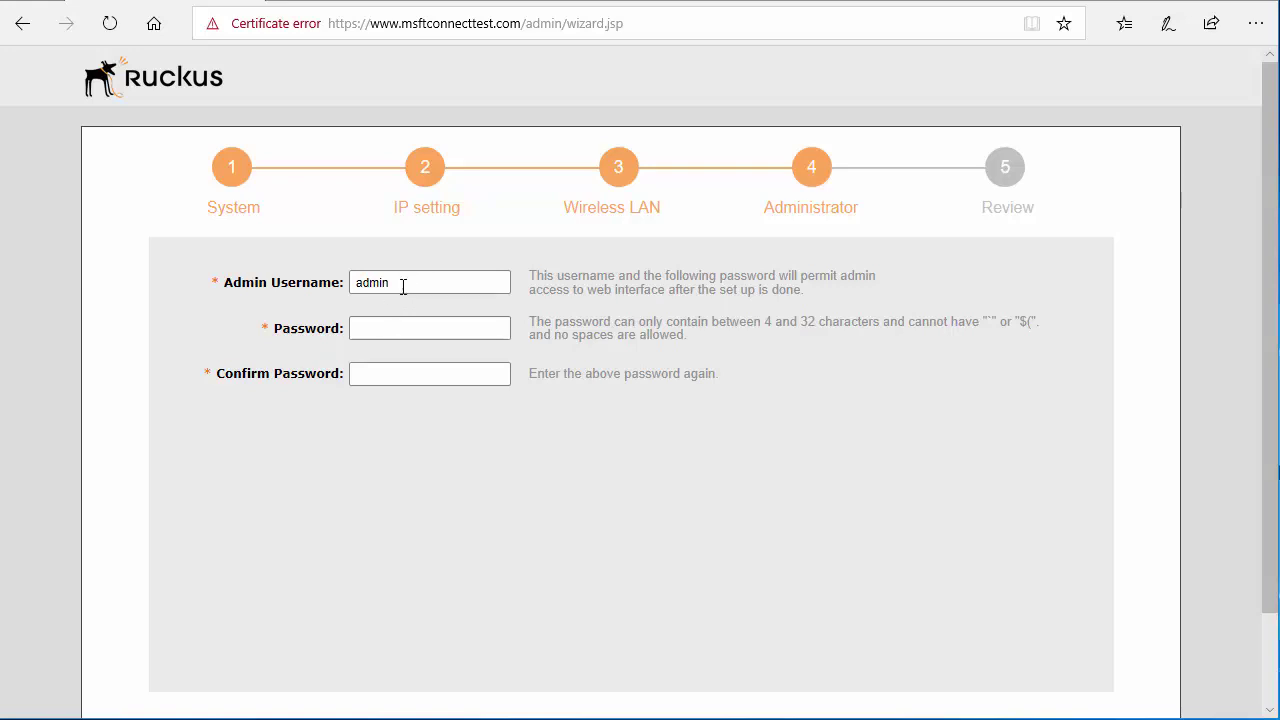
# Enter and confirm the admin account password, then continue to the Review summary.
pyautogui.click(404, 286)
pyautogui.click(390, 325)
pyautogui.write('admin1234567')
pyautogui.click(371, 372)
pyautogui.write('admin123')
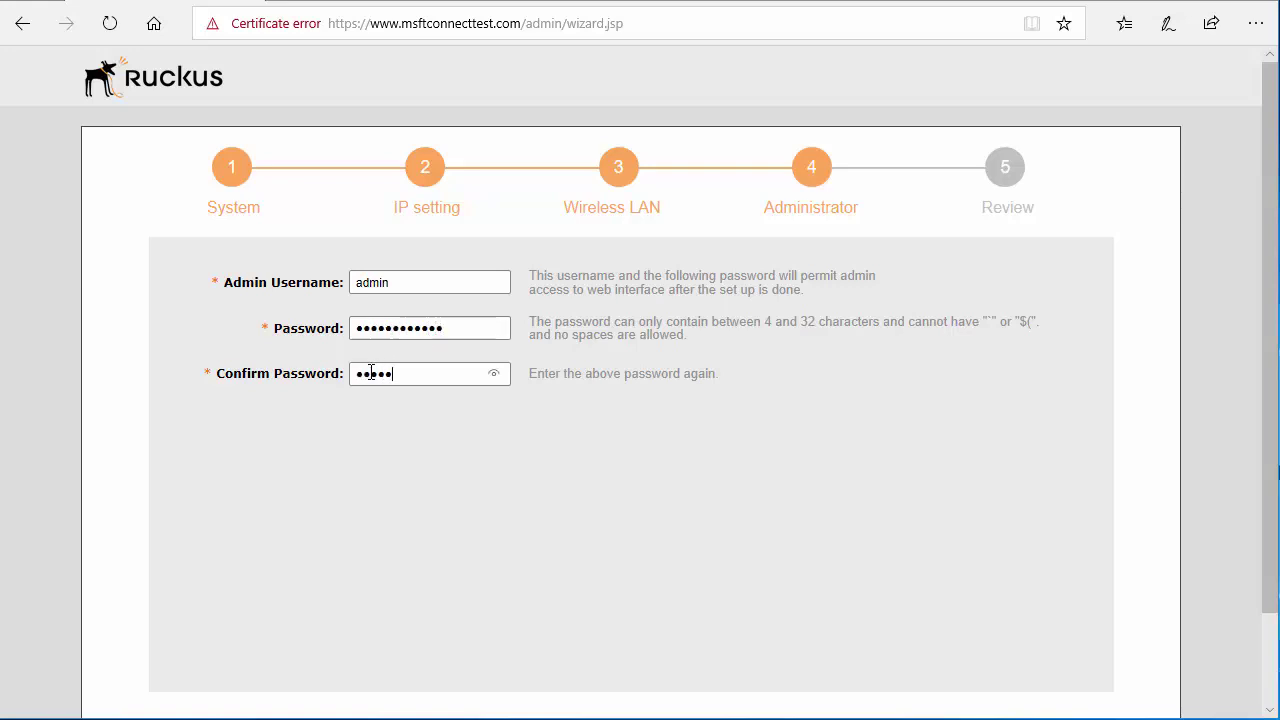
pyautogui.write('4567')
pyautogui.scroll(-2, 766, 429)
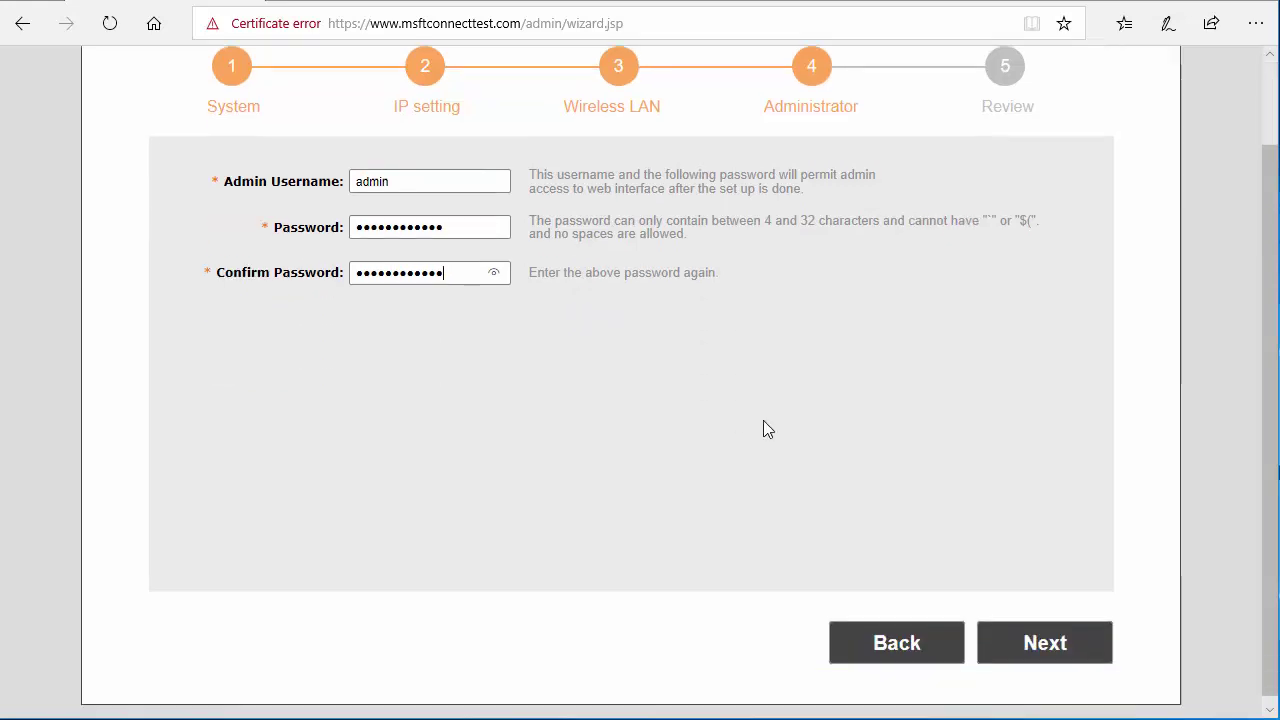
pyautogui.click(1043, 638)
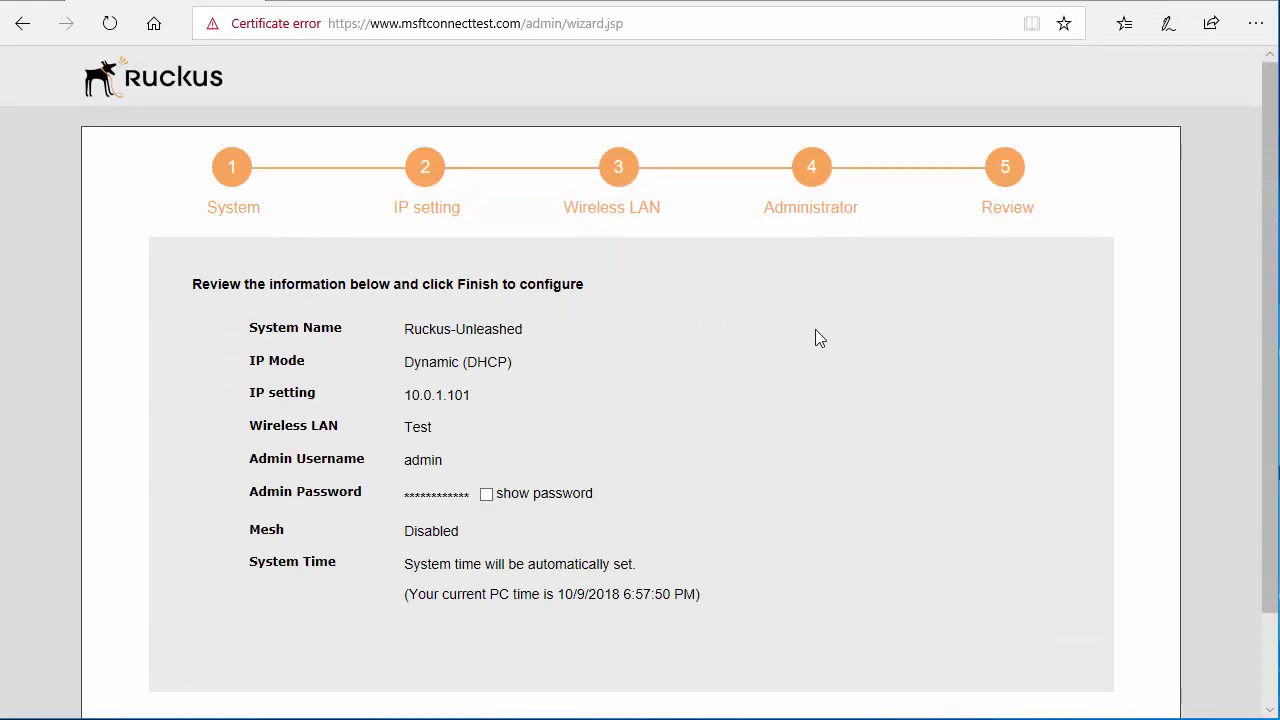
# Finish the wizard to submit the reviewed Unleashed settings.
pyautogui.scroll(-1, 815, 338)
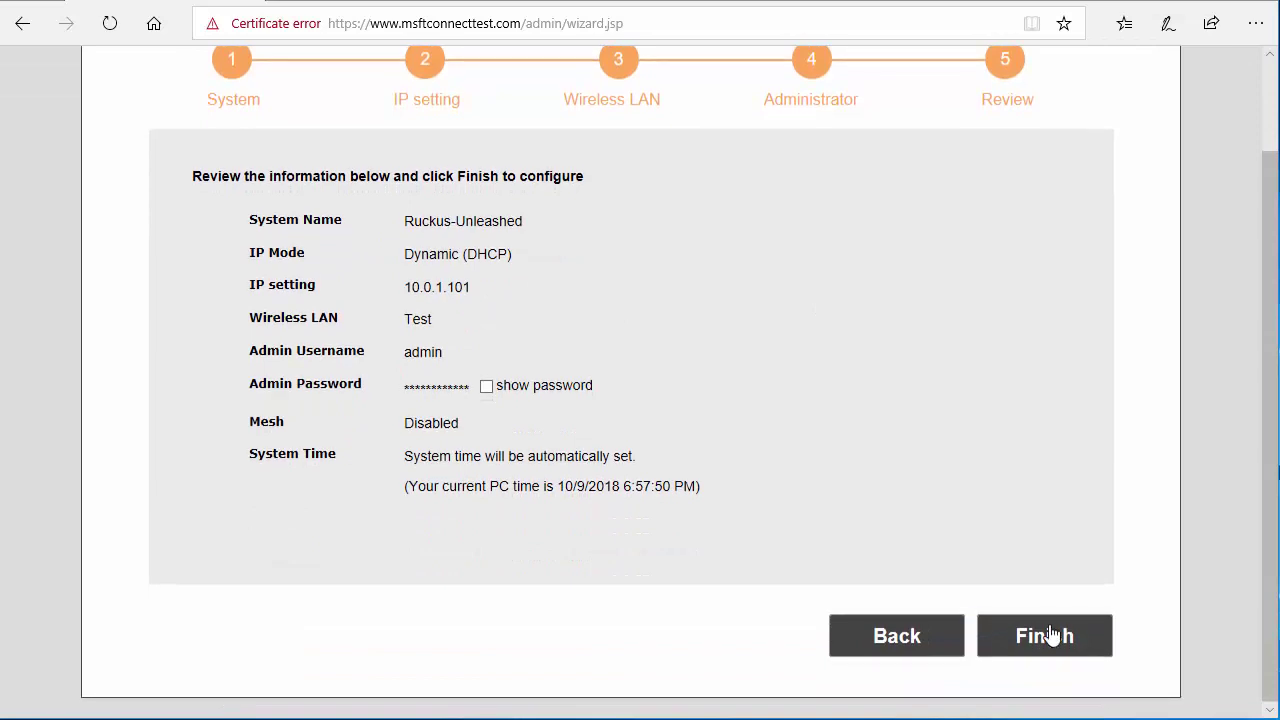
pyautogui.click(1049, 635)
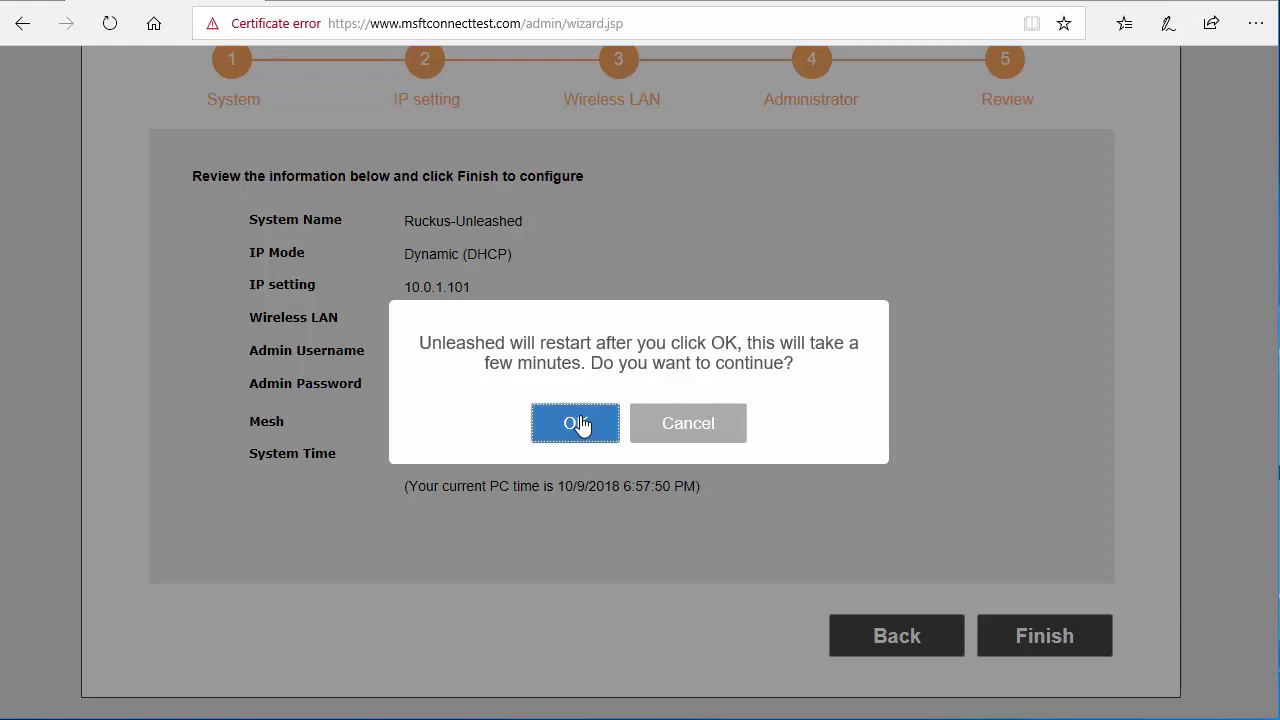
# Confirm the Unleashed restart and close the completed setup wizard.
pyautogui.click(578, 423)
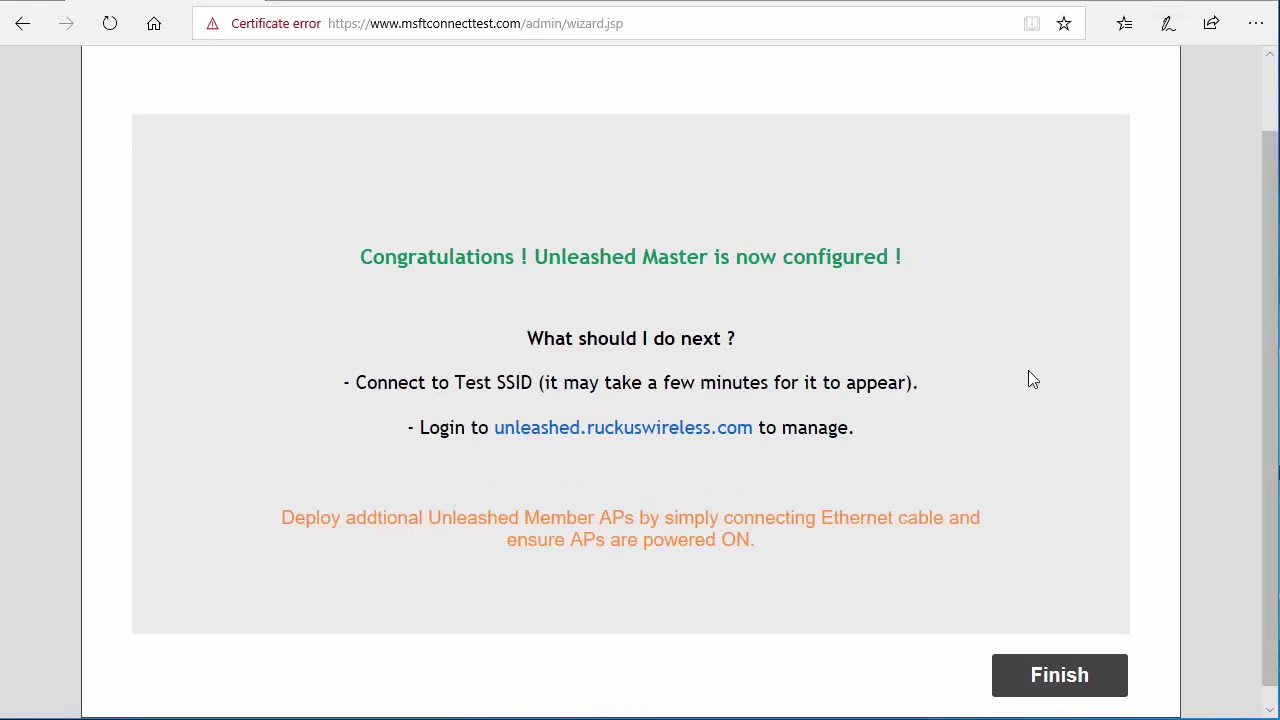
pyautogui.scroll(-1, 1078, 425)
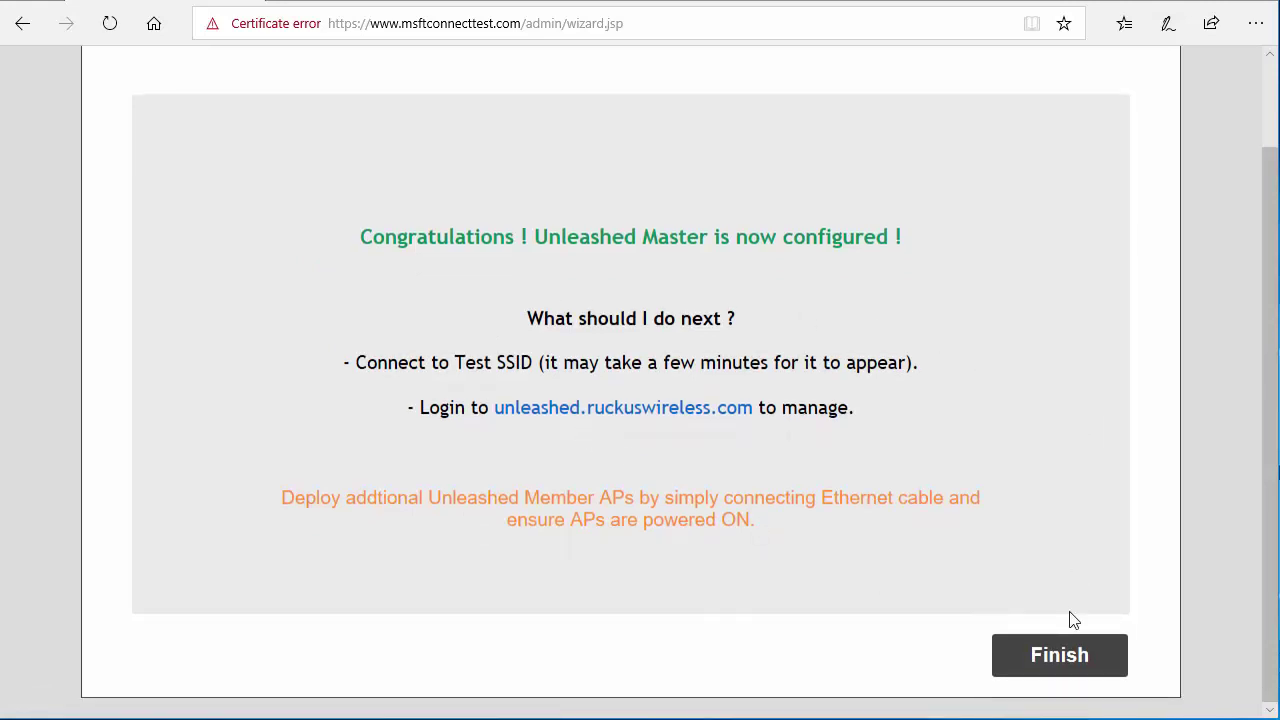
pyautogui.click(1076, 664)
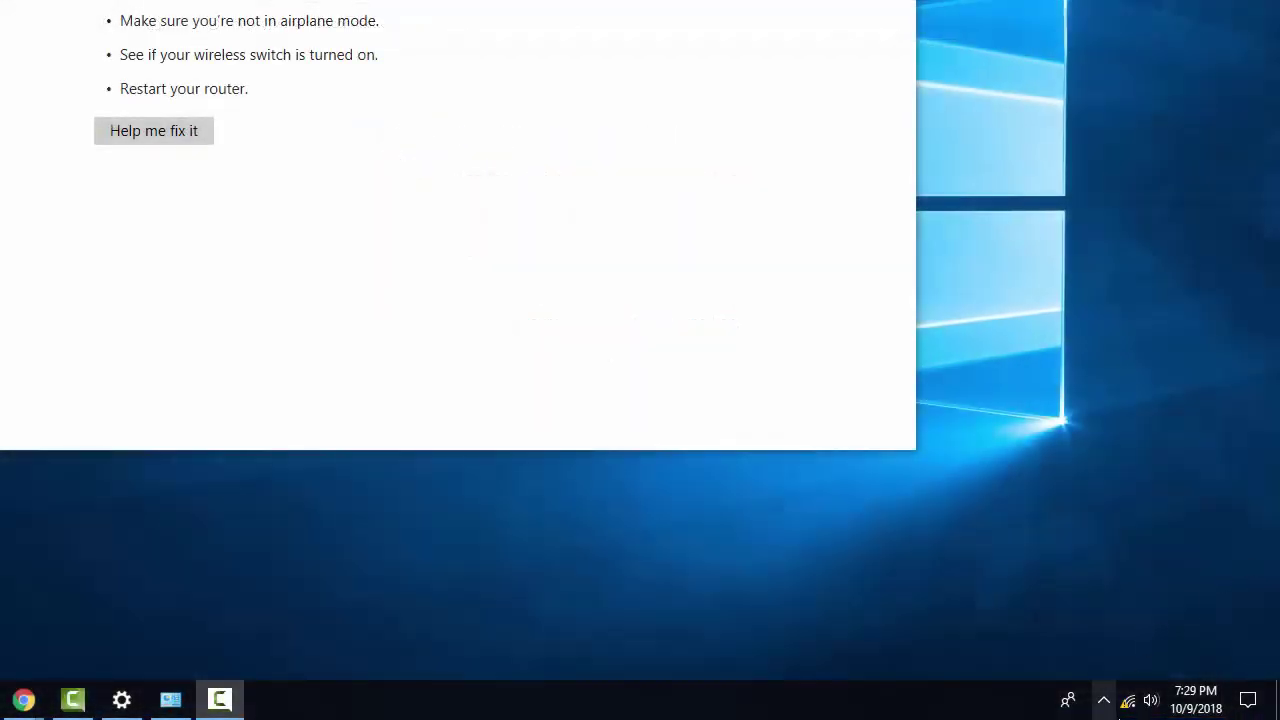
# Join the secured Test Wi-Fi network using its security key.
pyautogui.click(1128, 700)
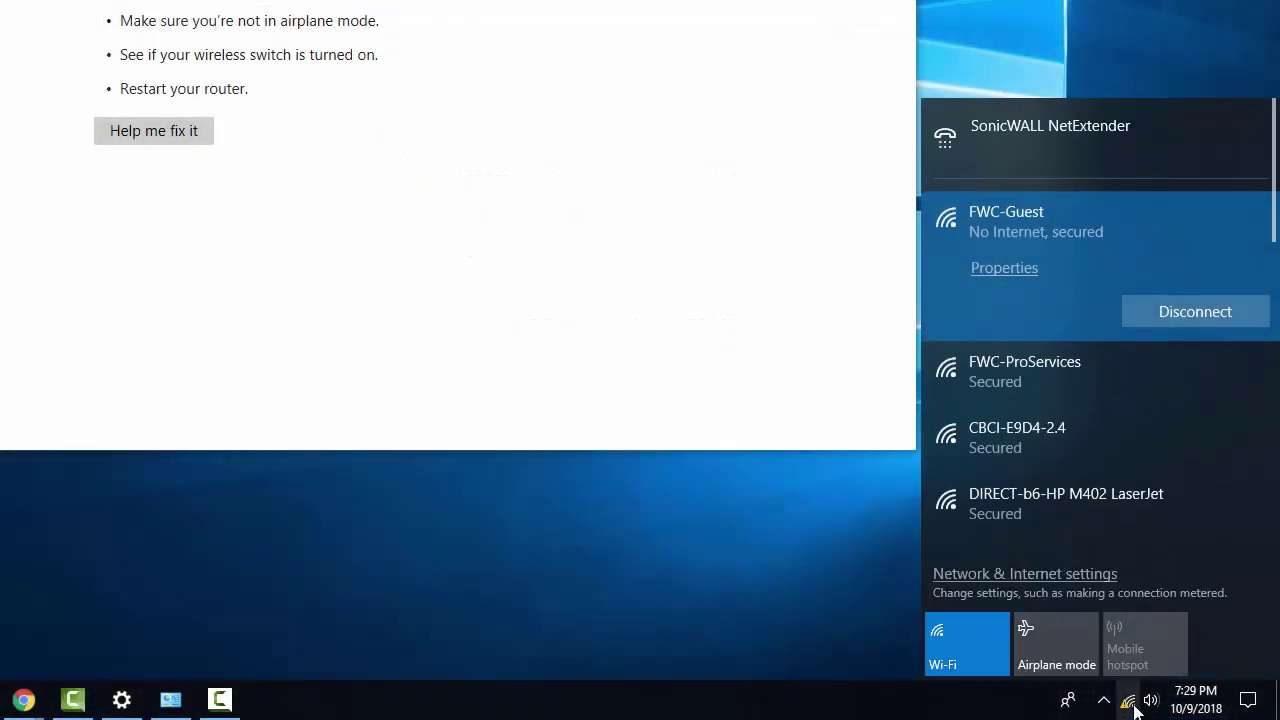
pyautogui.scroll(-5, 1038, 385)
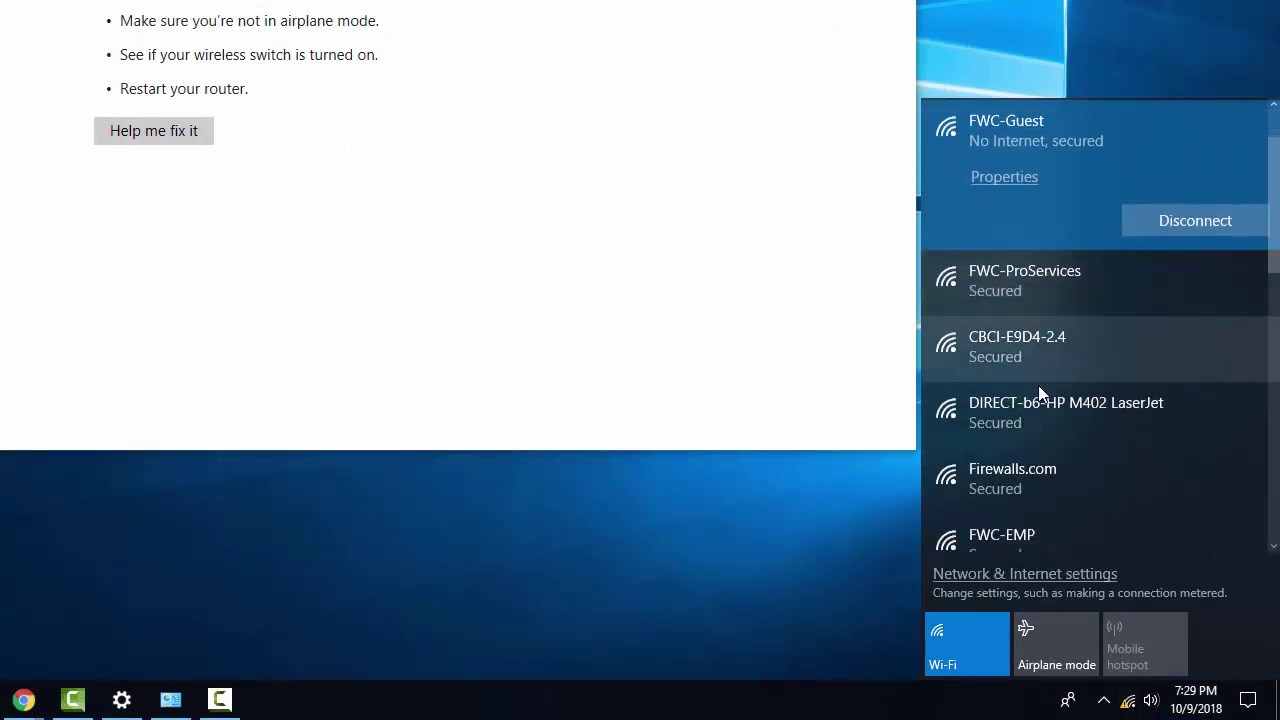
pyautogui.scroll(-1, 1038, 390)
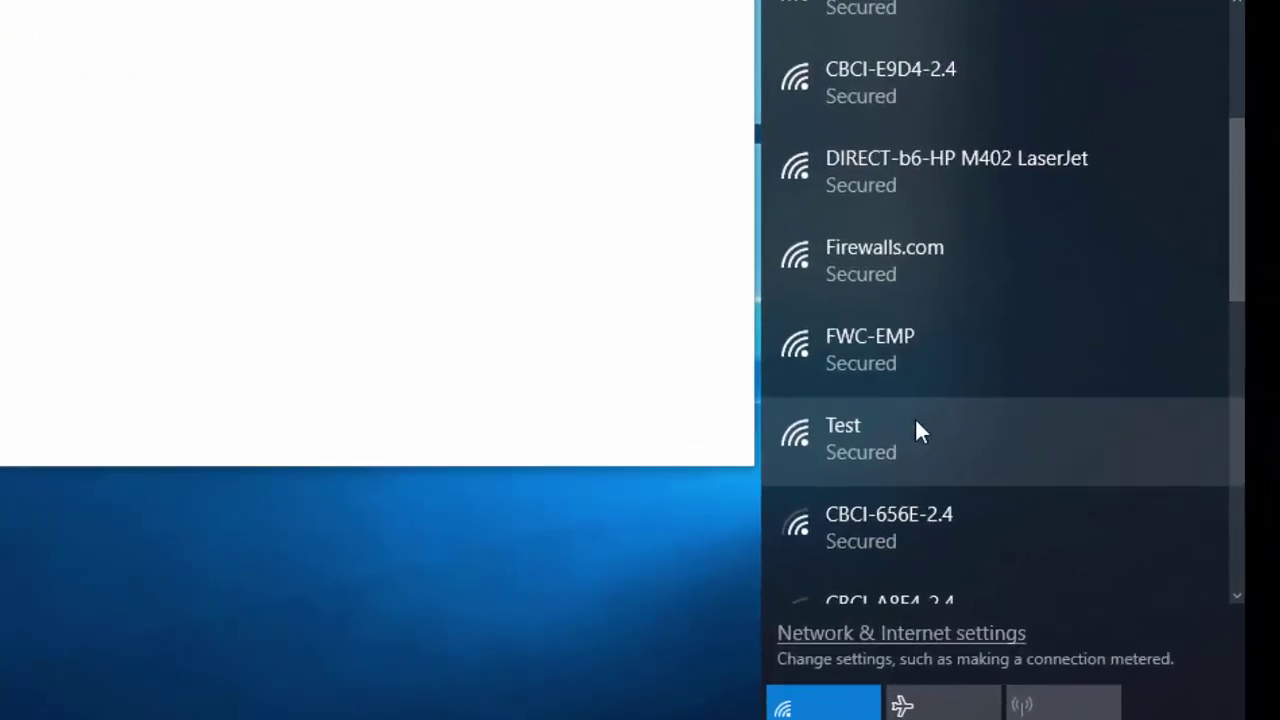
pyautogui.click(872, 437)
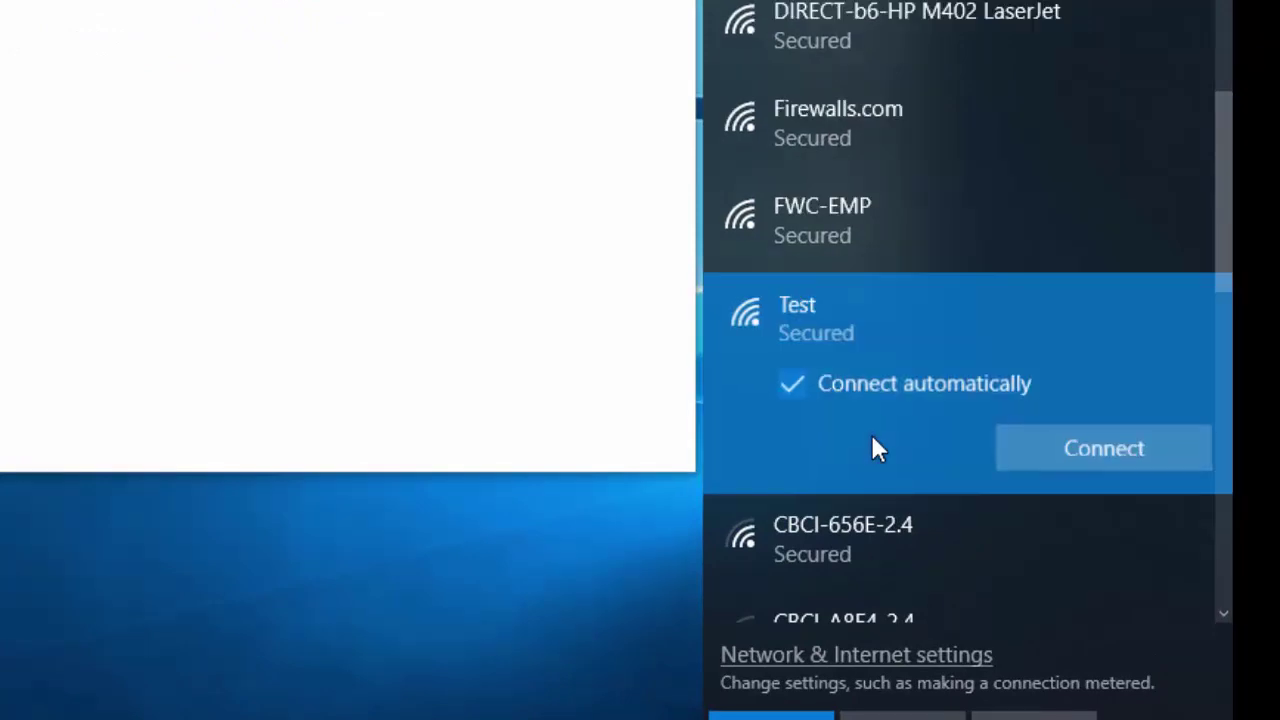
pyautogui.click(1064, 446)
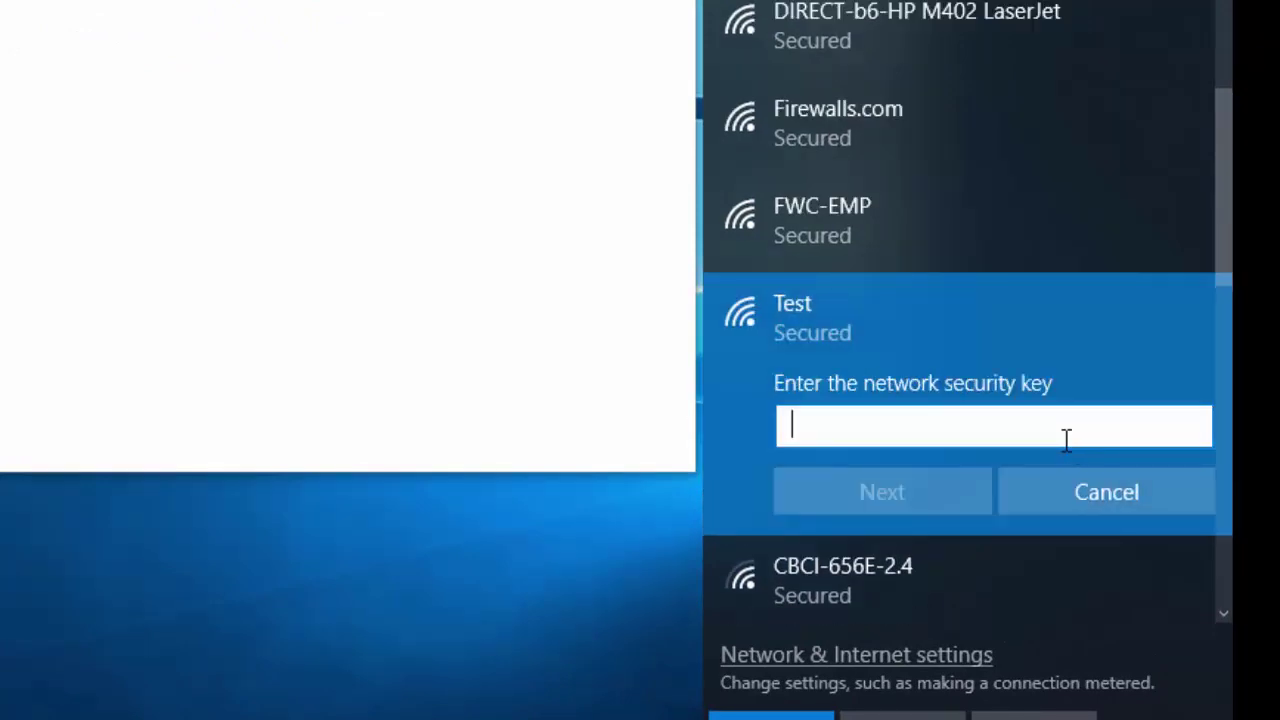
pyautogui.write('•••••••')
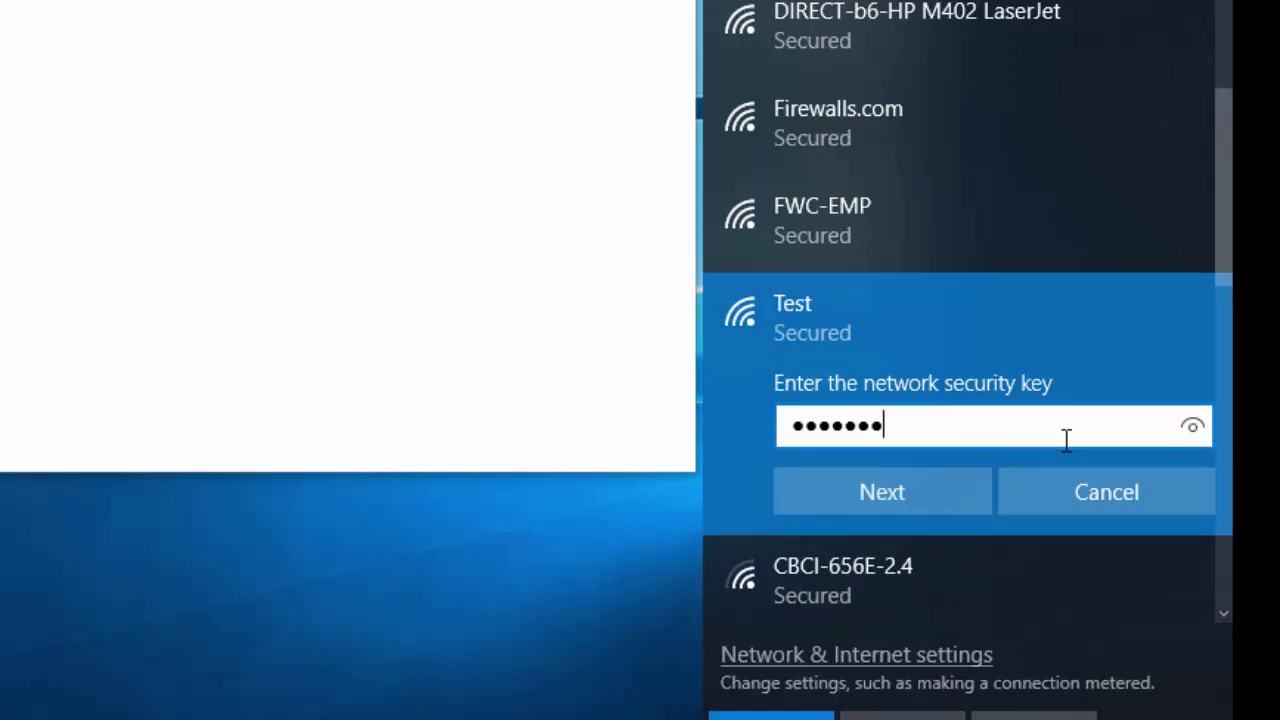
pyautogui.write('•••••')
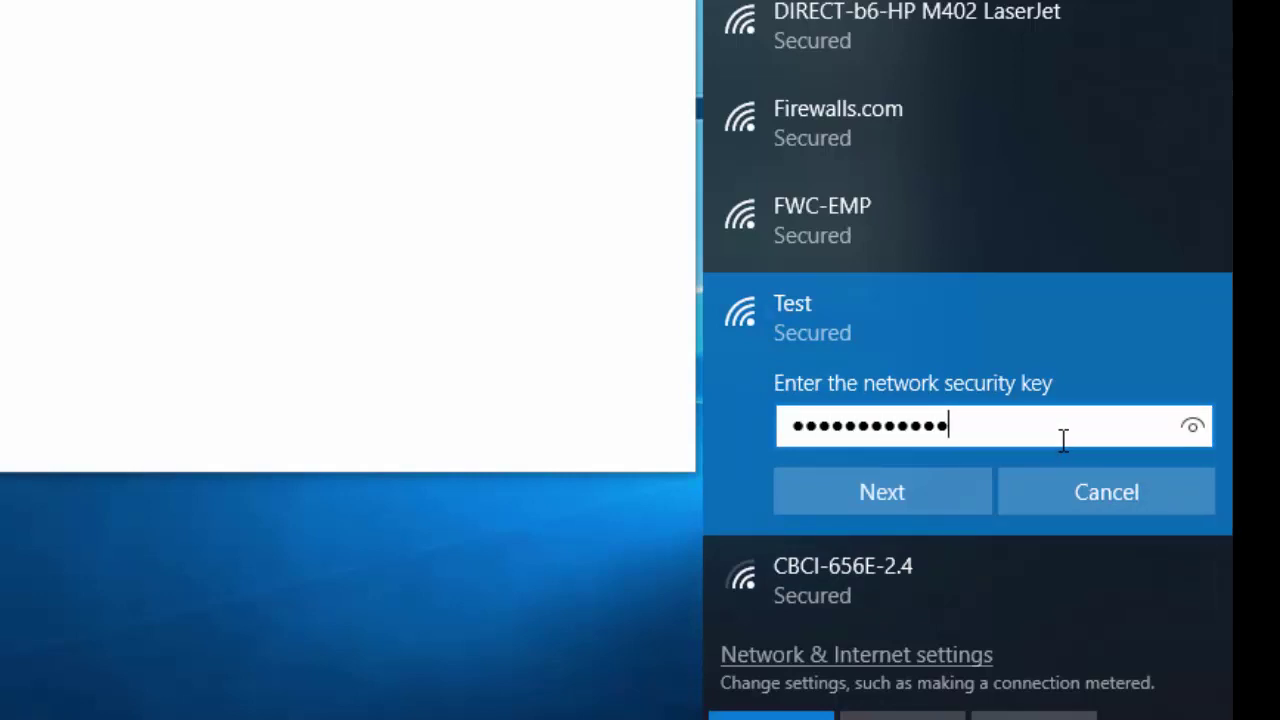
pyautogui.click(826, 478)
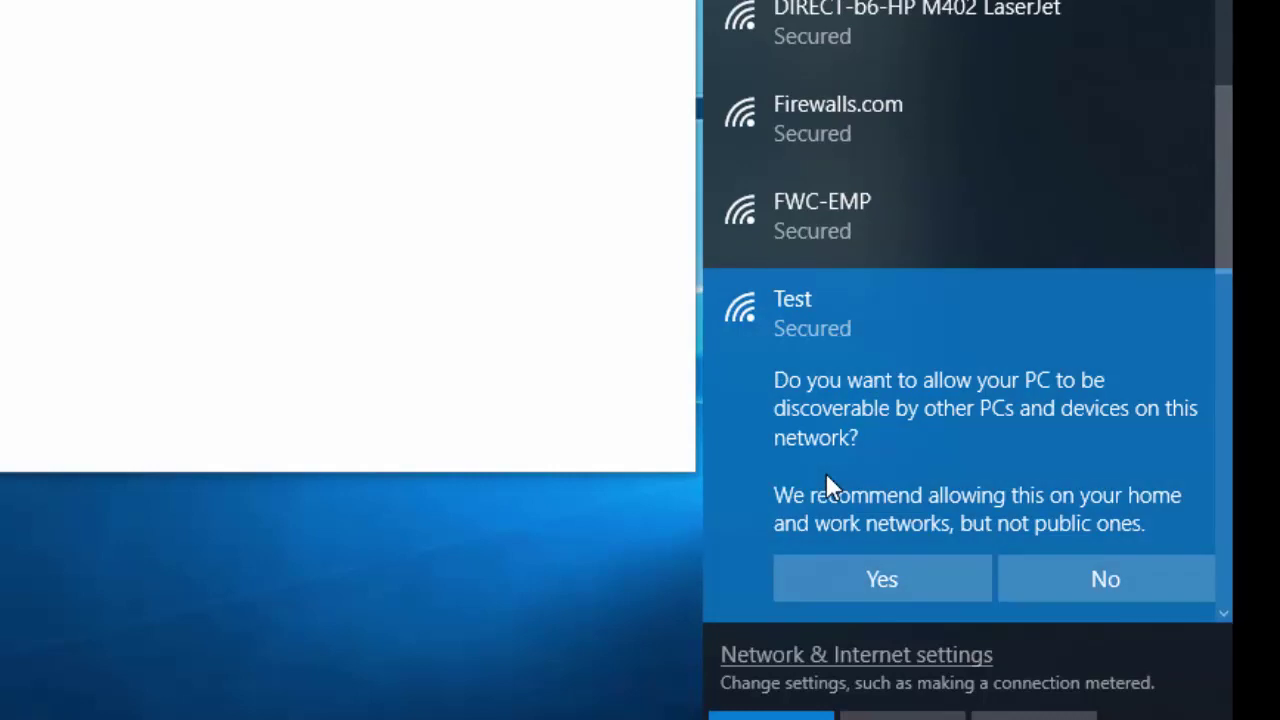
# Allow the PC to be discoverable on the Test network.
pyautogui.scroll(4, 831, 521)
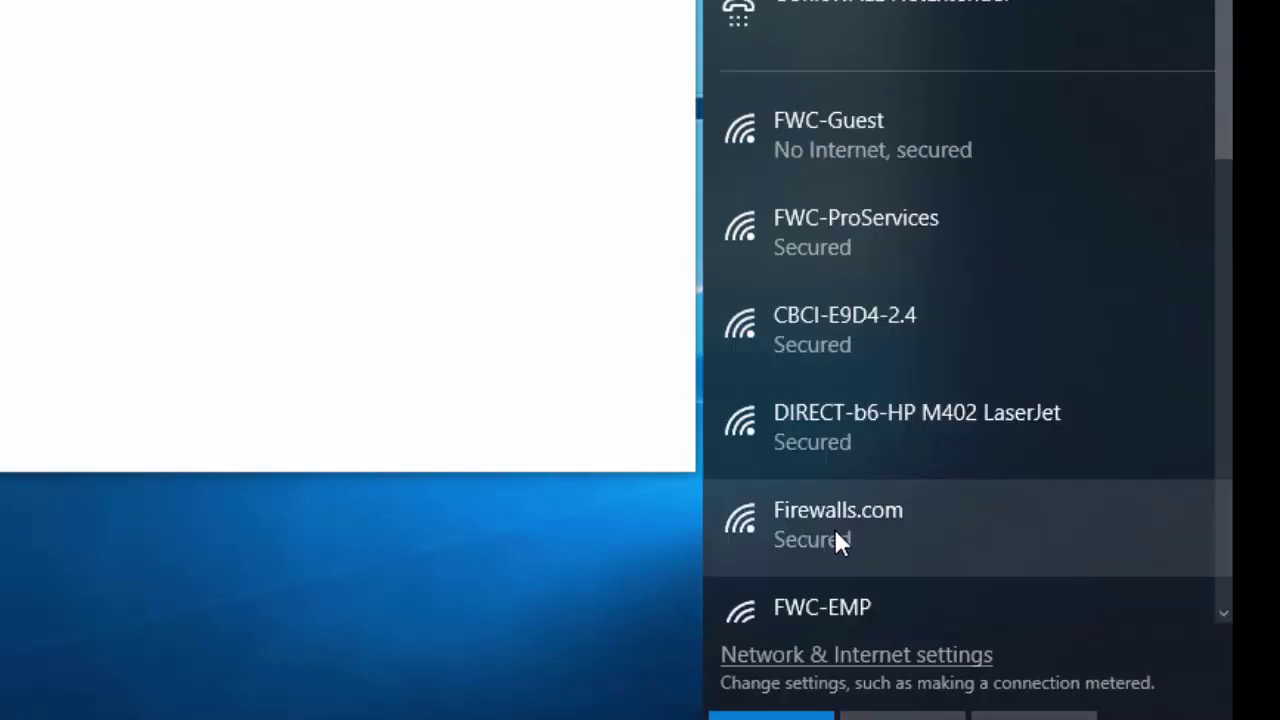
pyautogui.scroll(-5, 836, 532)
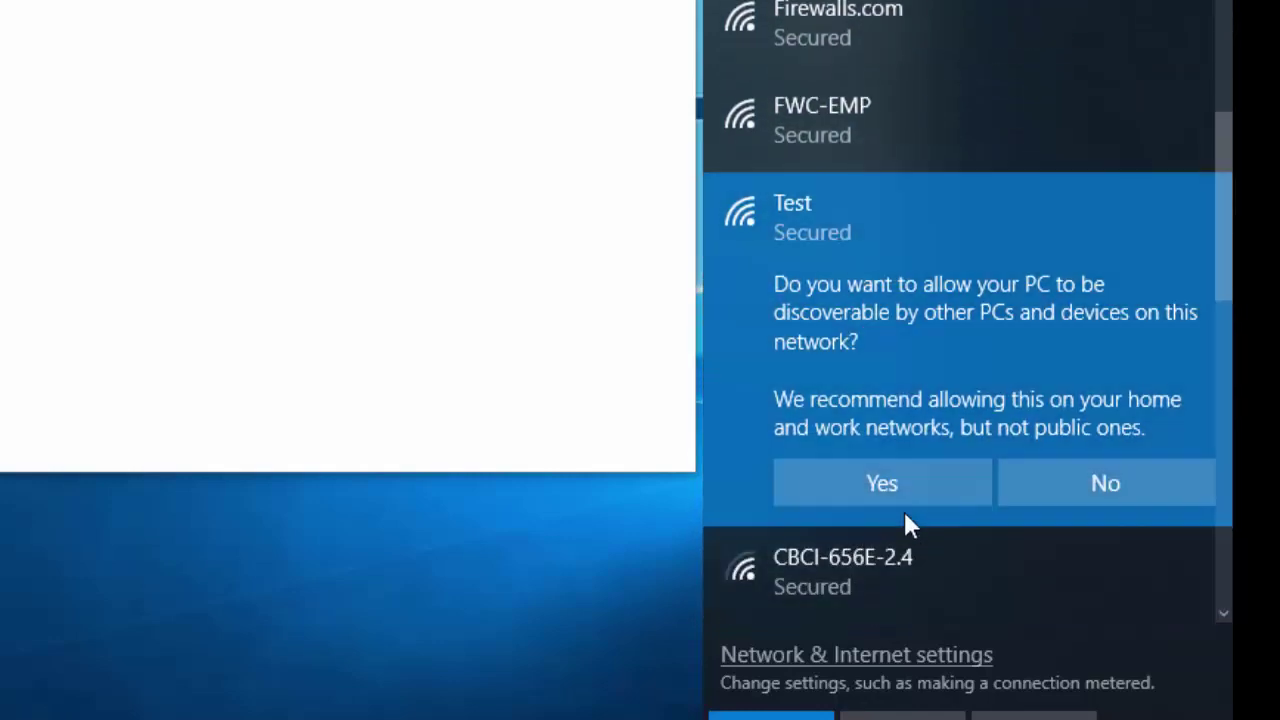
pyautogui.click(914, 487)
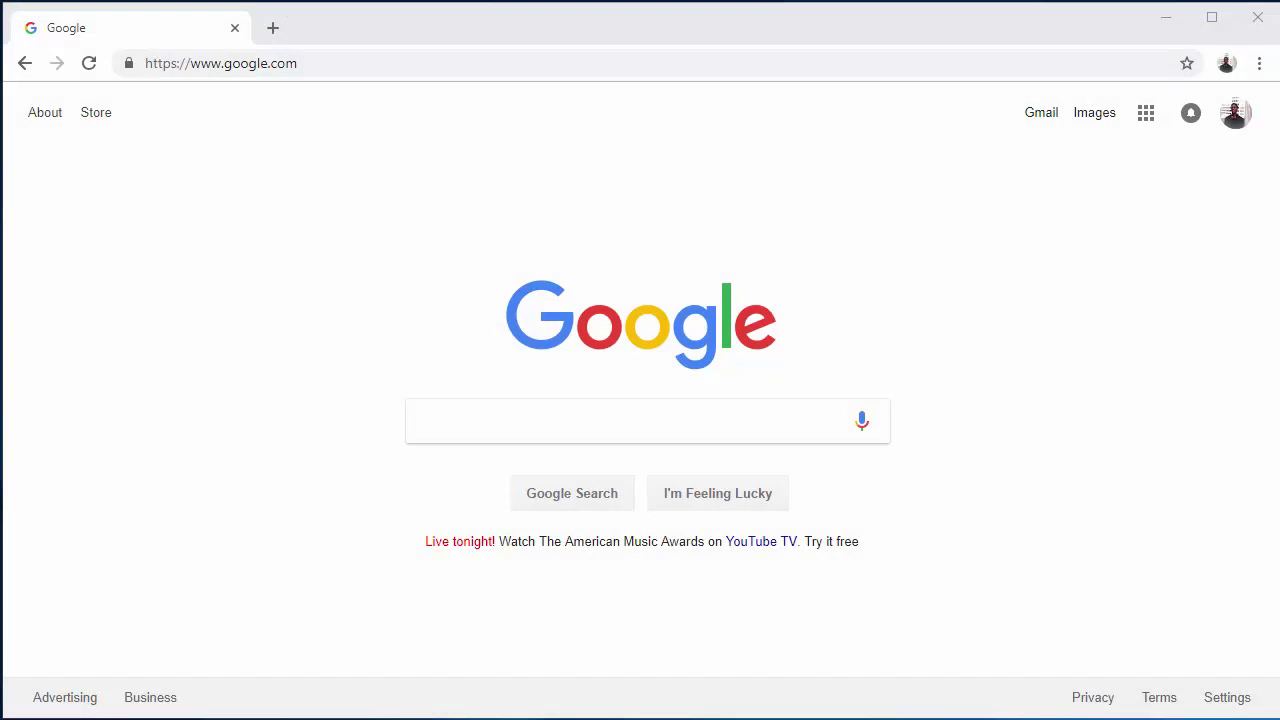
# Go to unleashed.ruckuswireless.com in the browser.
pyautogui.click(350, 60)
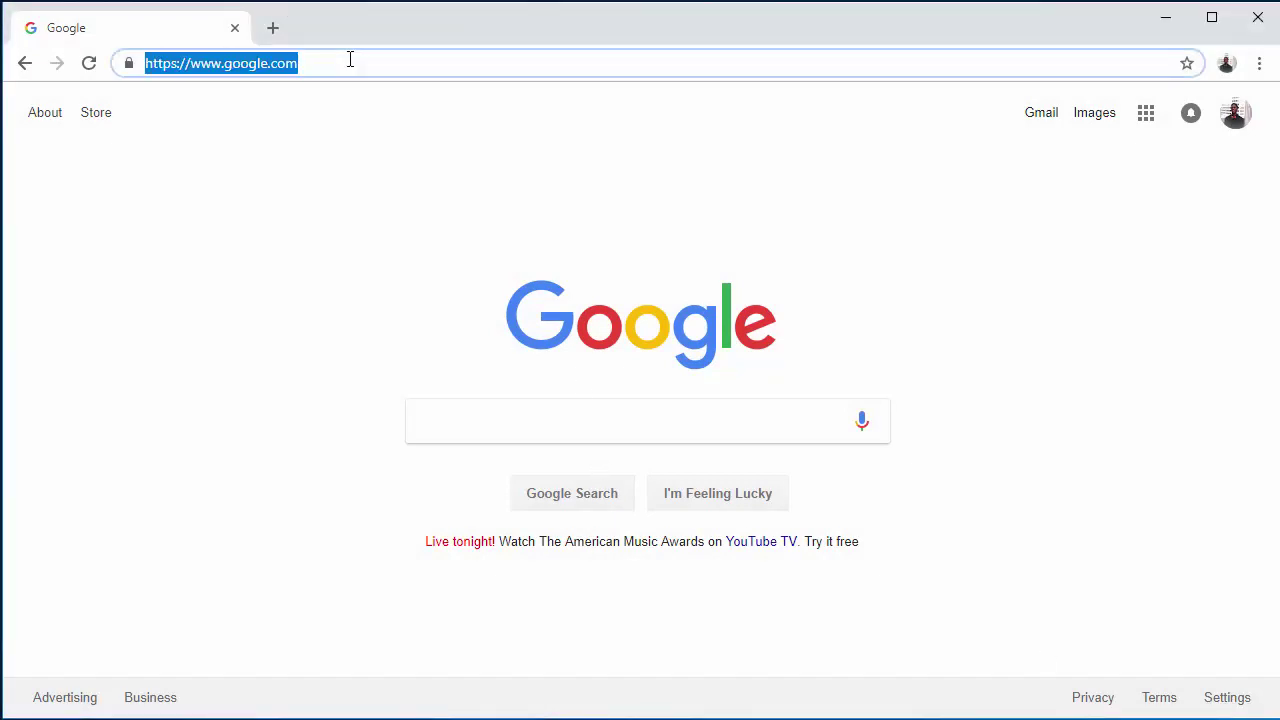
pyautogui.write('unleashed.ruckuswireless')
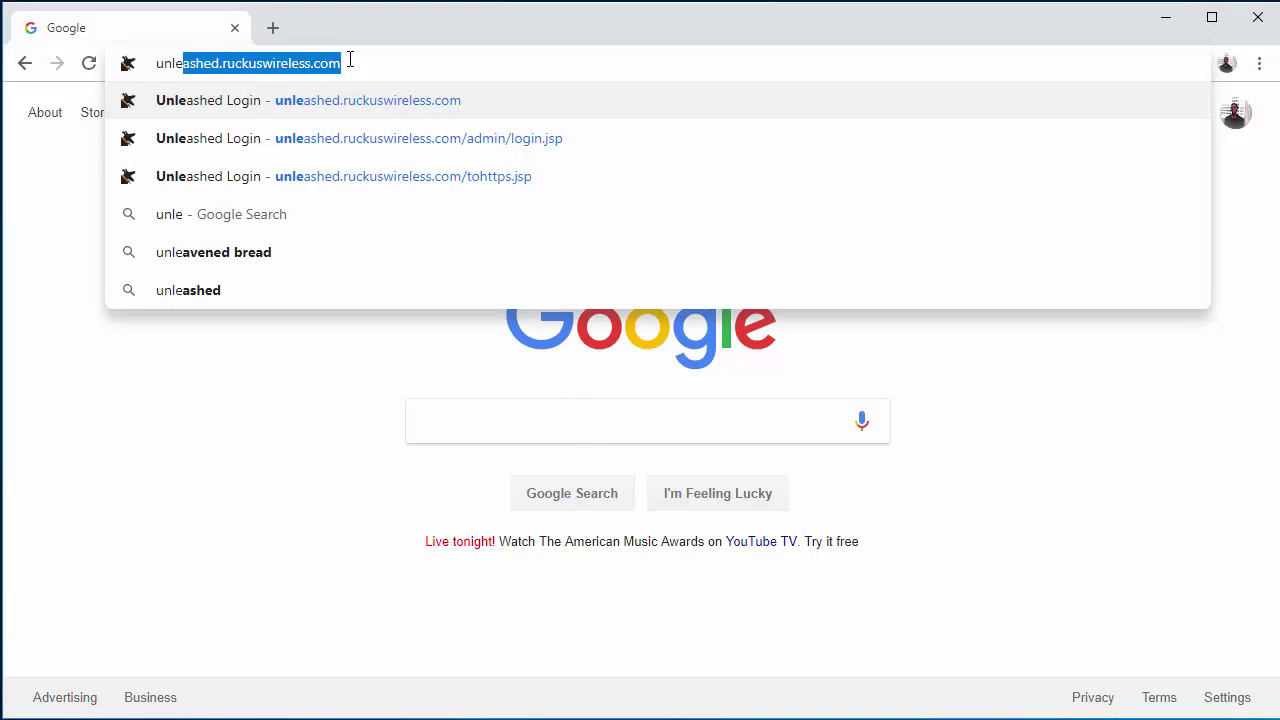
pyautogui.press('Return')
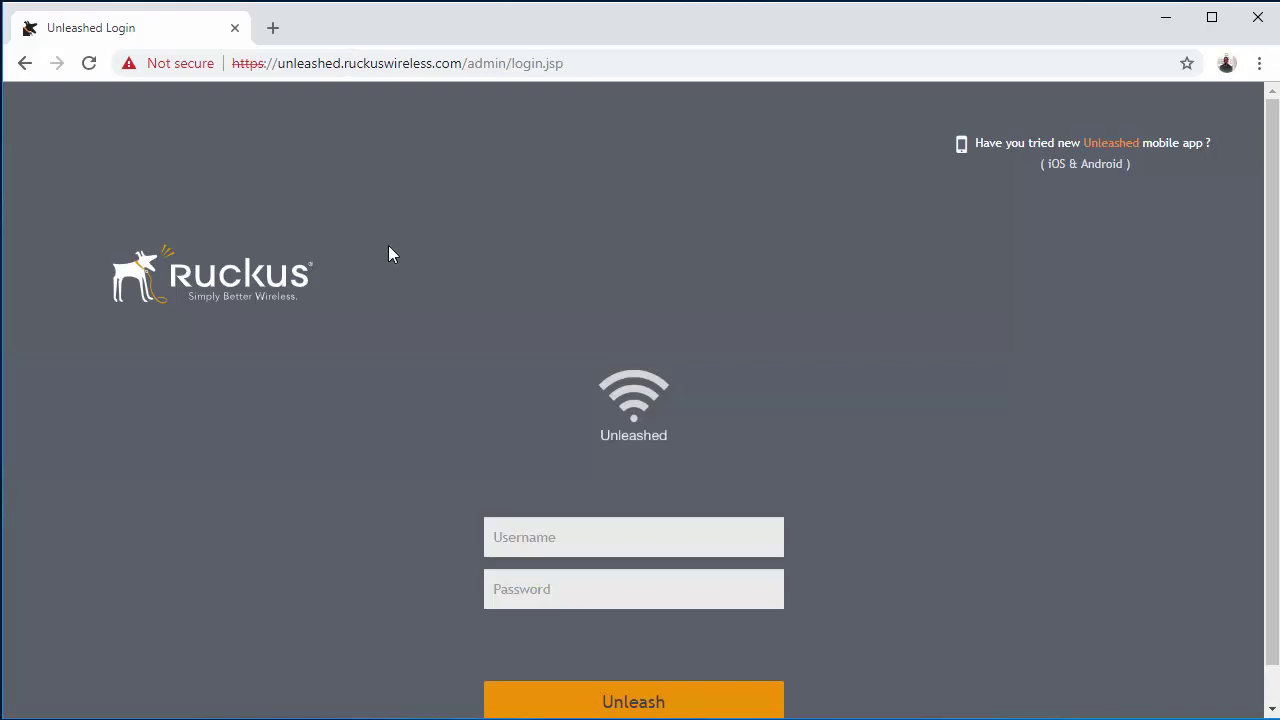
# Log in to Unleashed with the admin username and password.
pyautogui.click(560, 537)
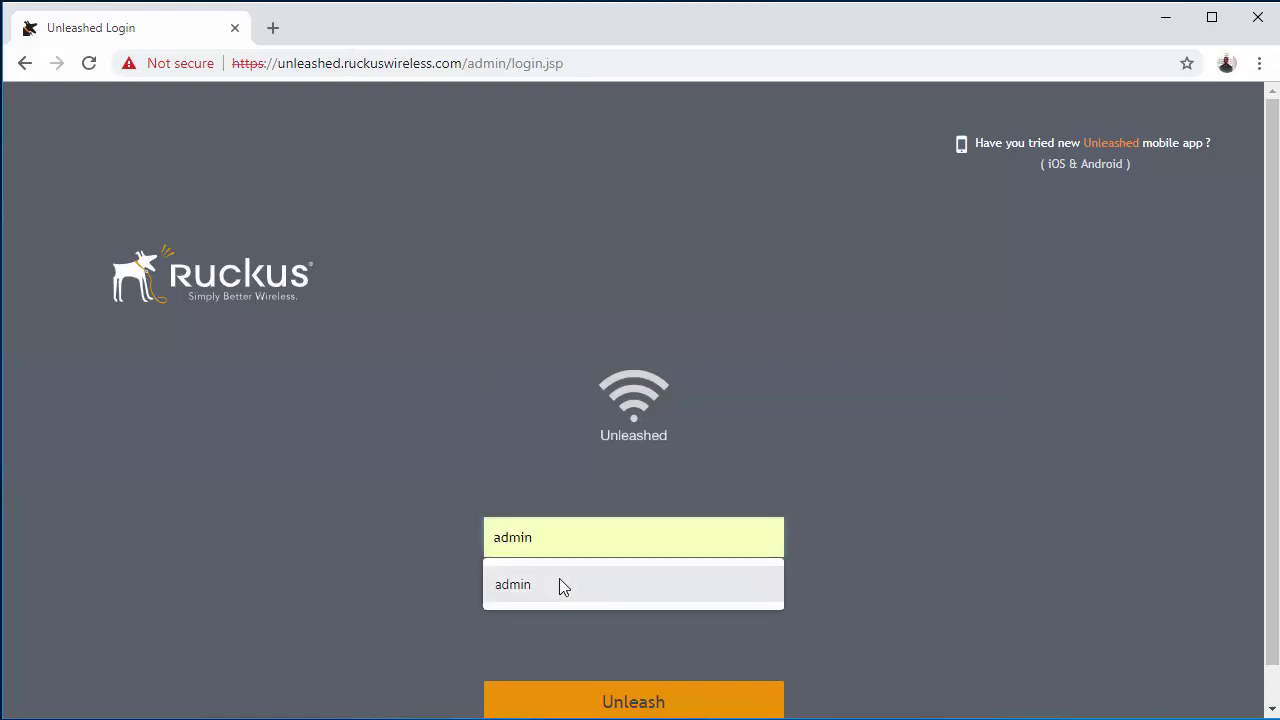
pyautogui.click(559, 585)
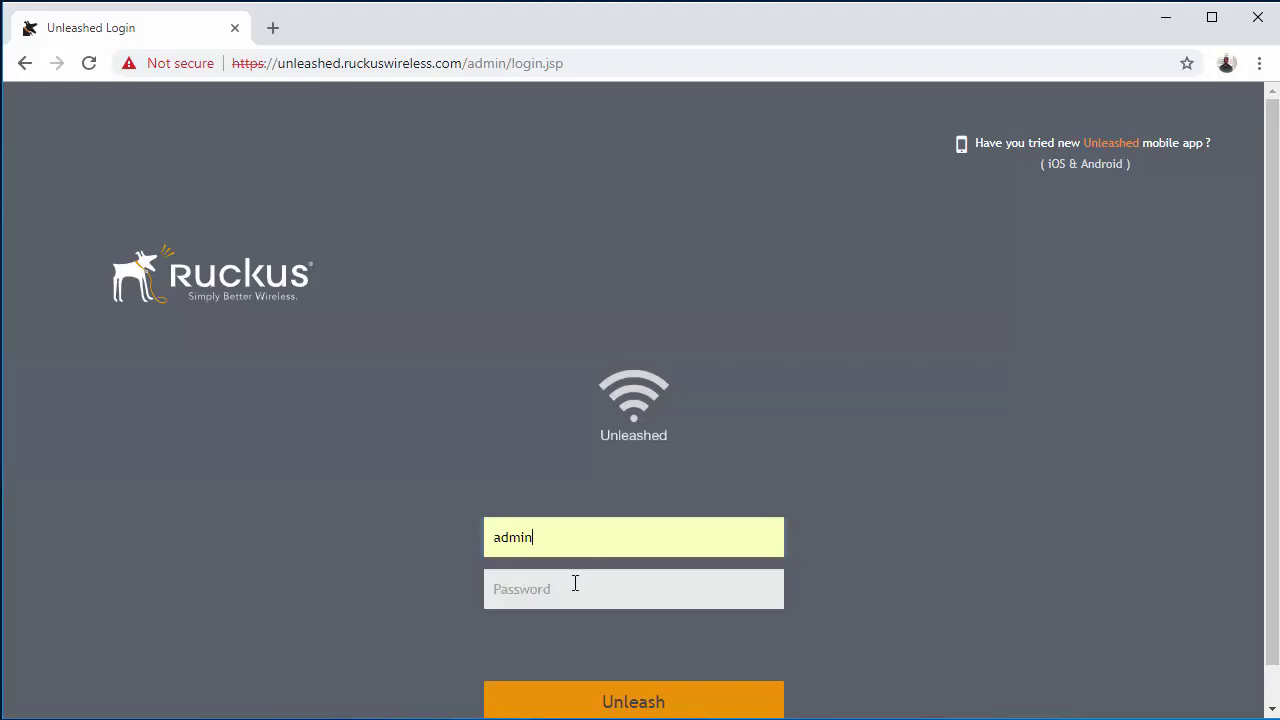
pyautogui.click(558, 590)
pyautogui.write('••••••••••••')
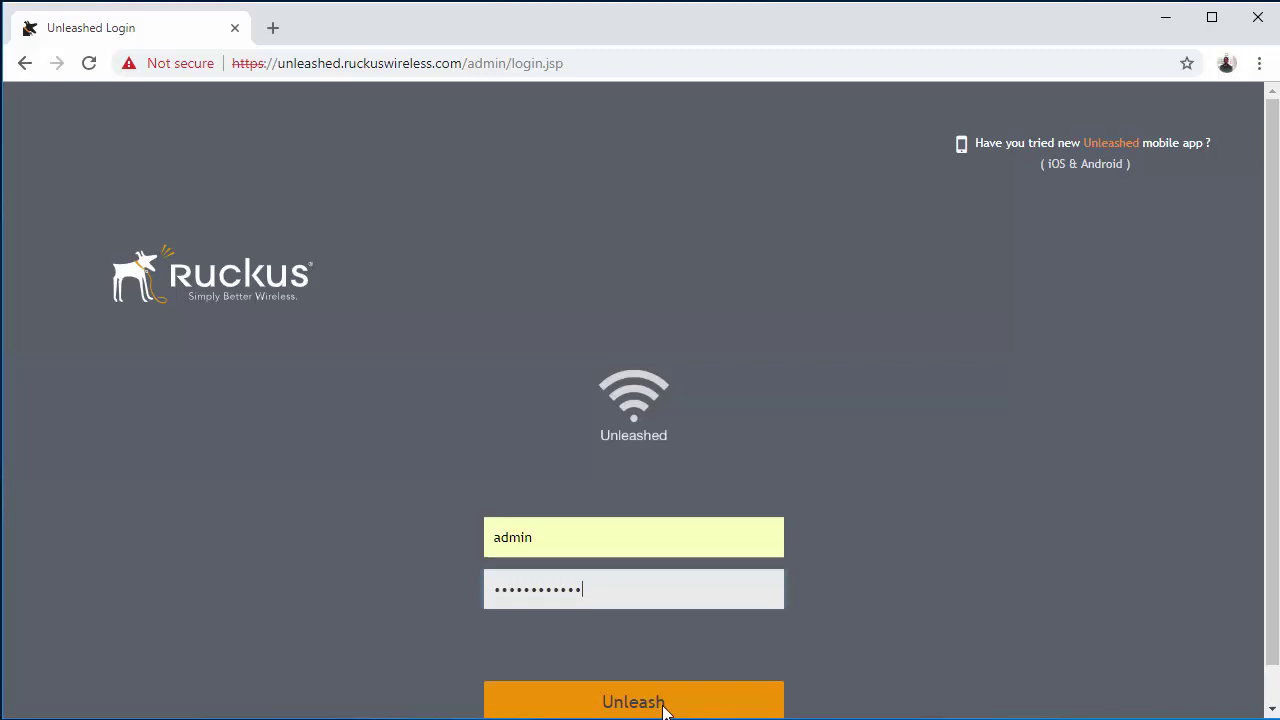
pyautogui.click(667, 709)
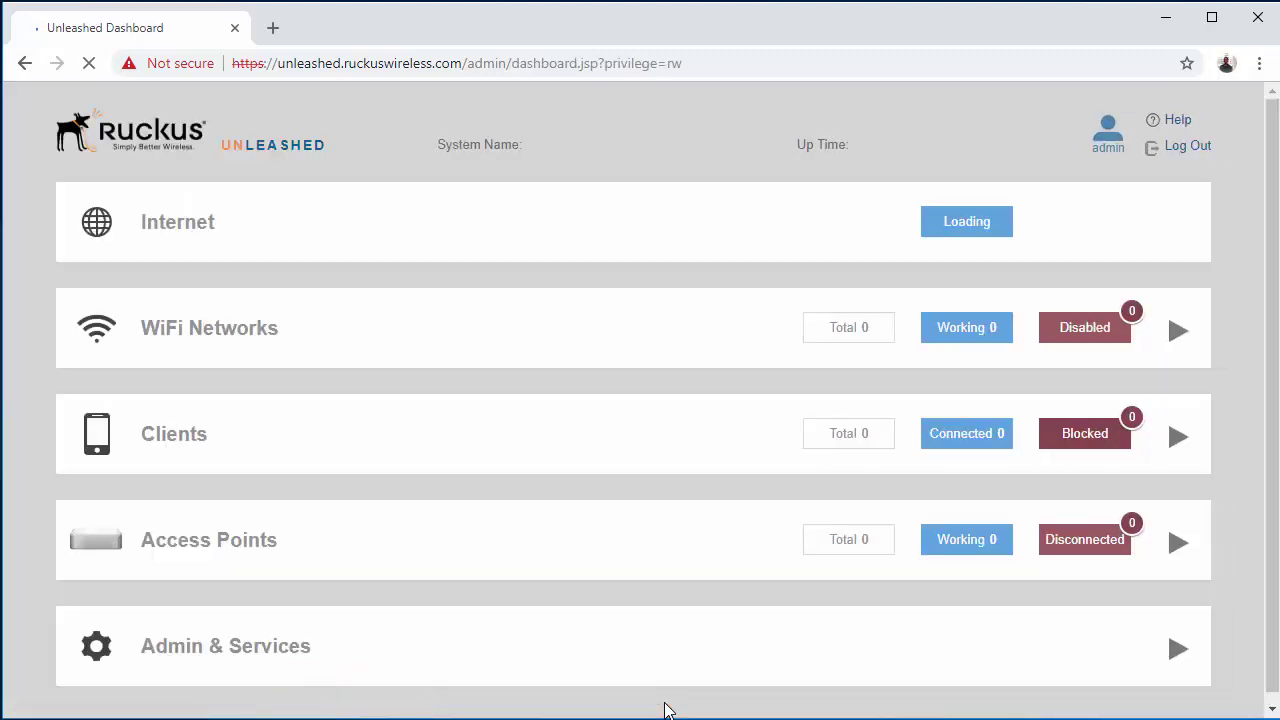